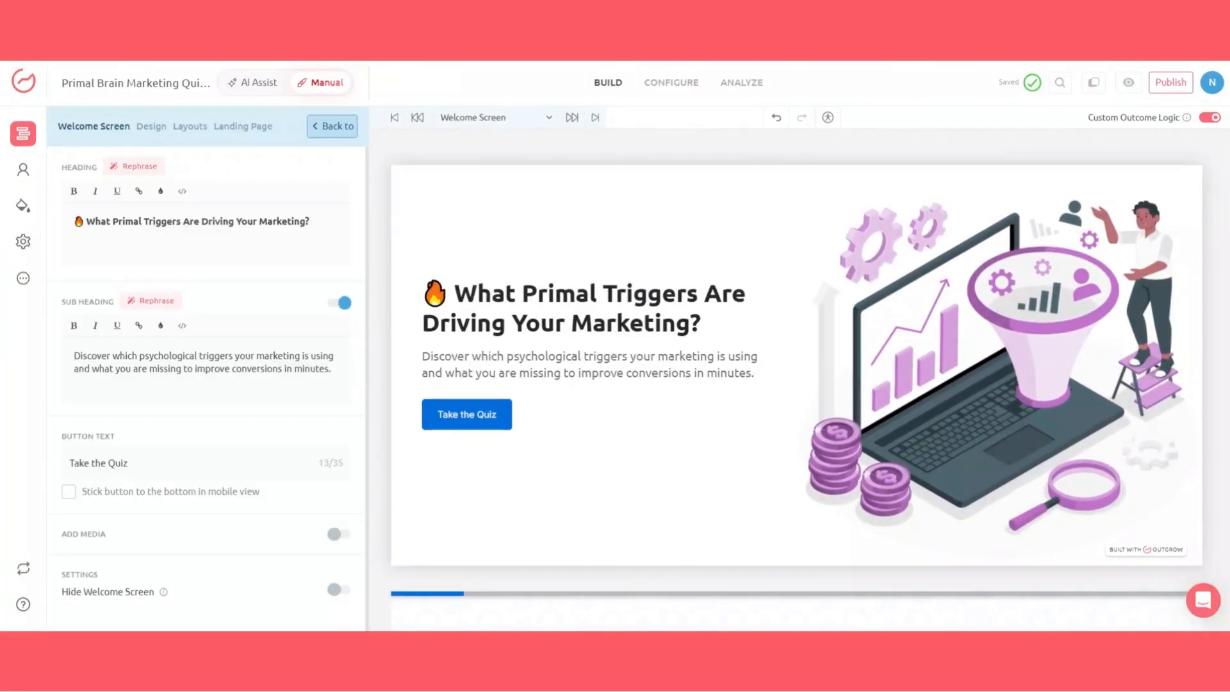
Step: Examine the welcome screen's heading and sub heading text, then scroll the preview to the first question
click(205, 235)
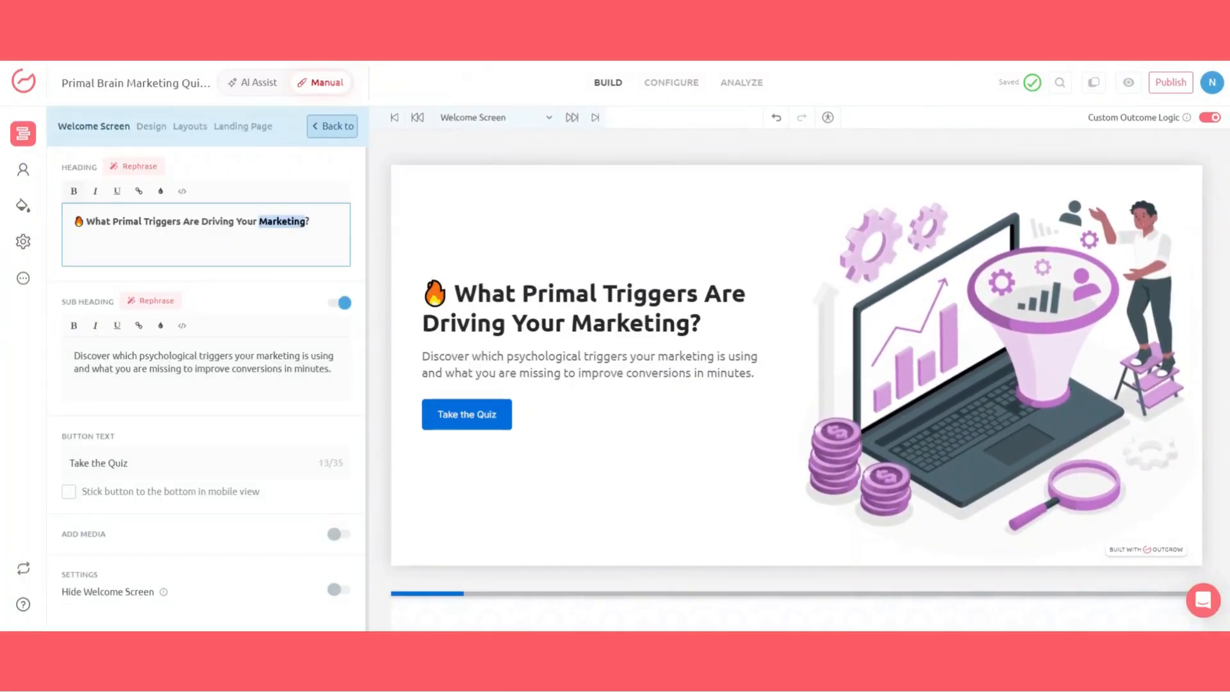
triple_click(281, 222)
triple_click(269, 363)
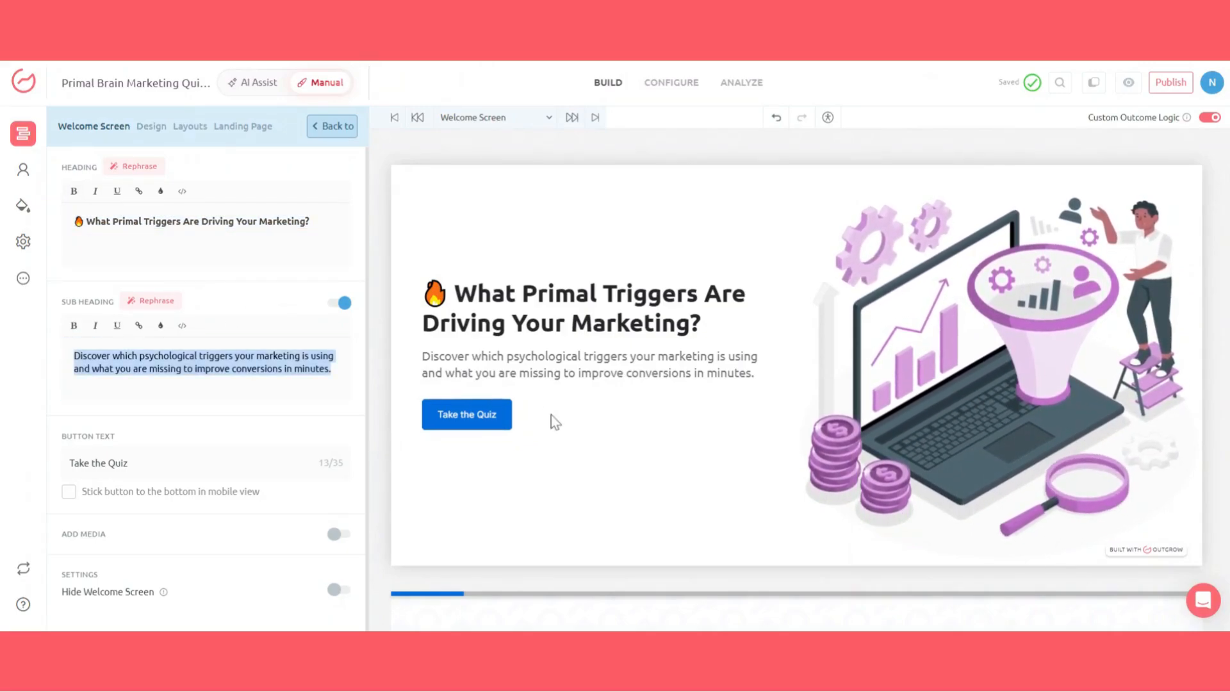
scroll(566, 429, down, 1)
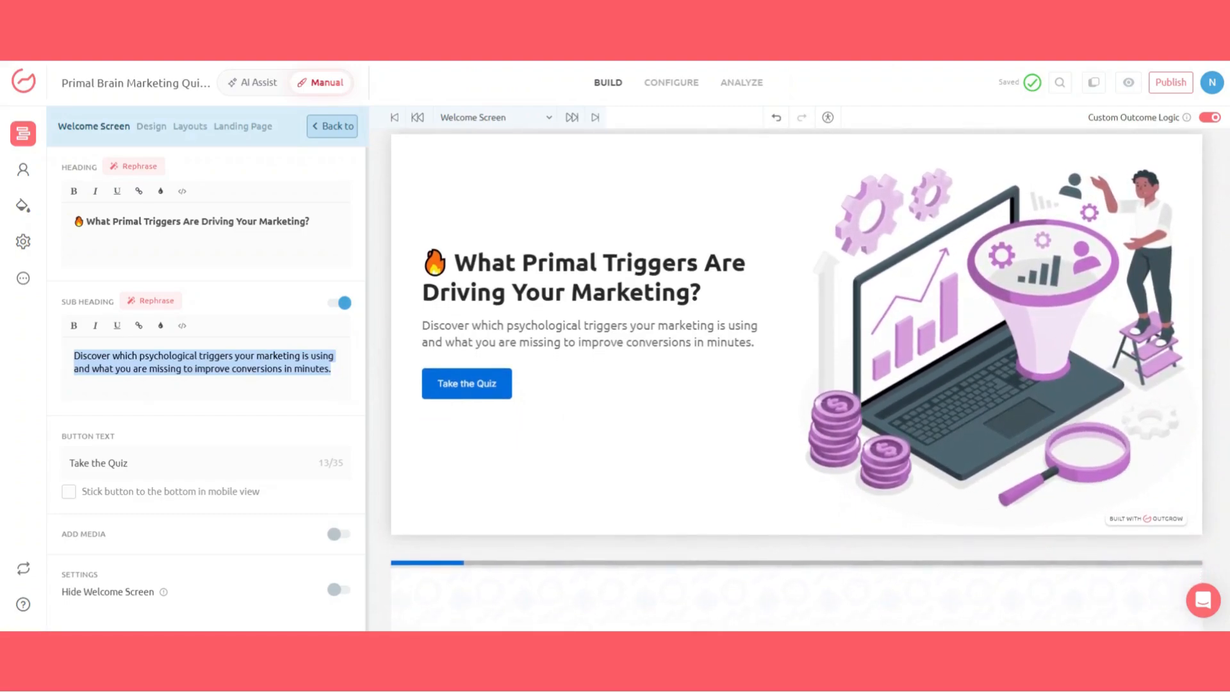
scroll(797, 378, down, 5)
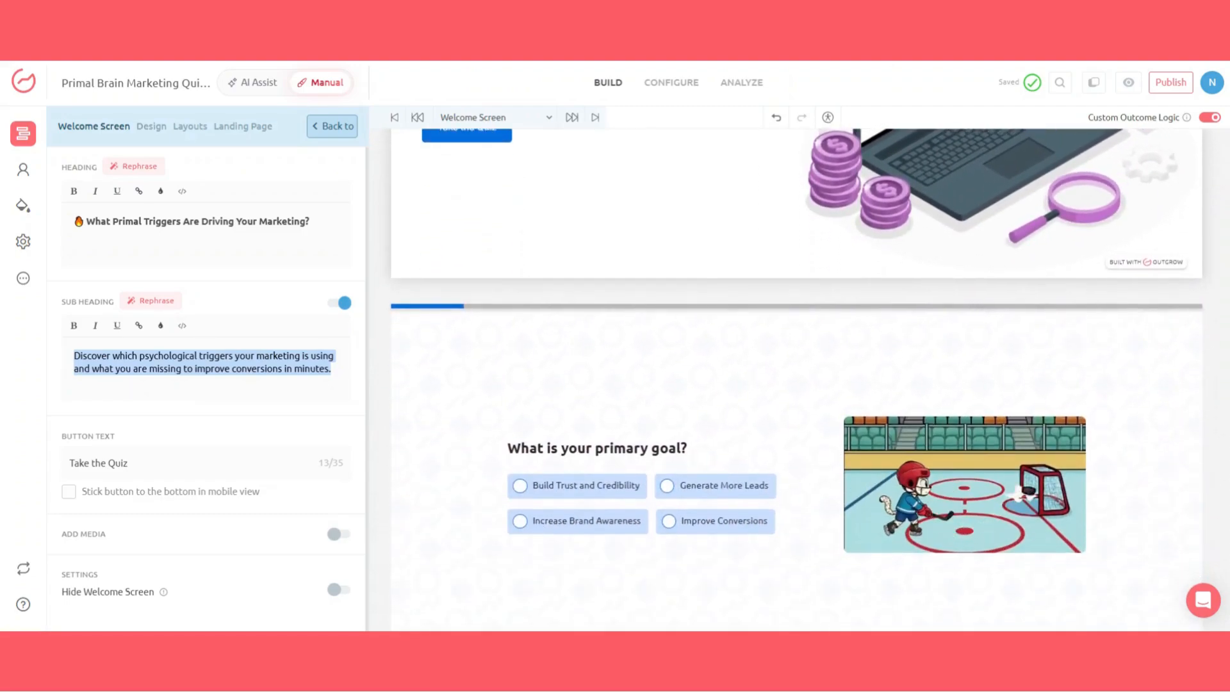
scroll(796, 378, down, 2)
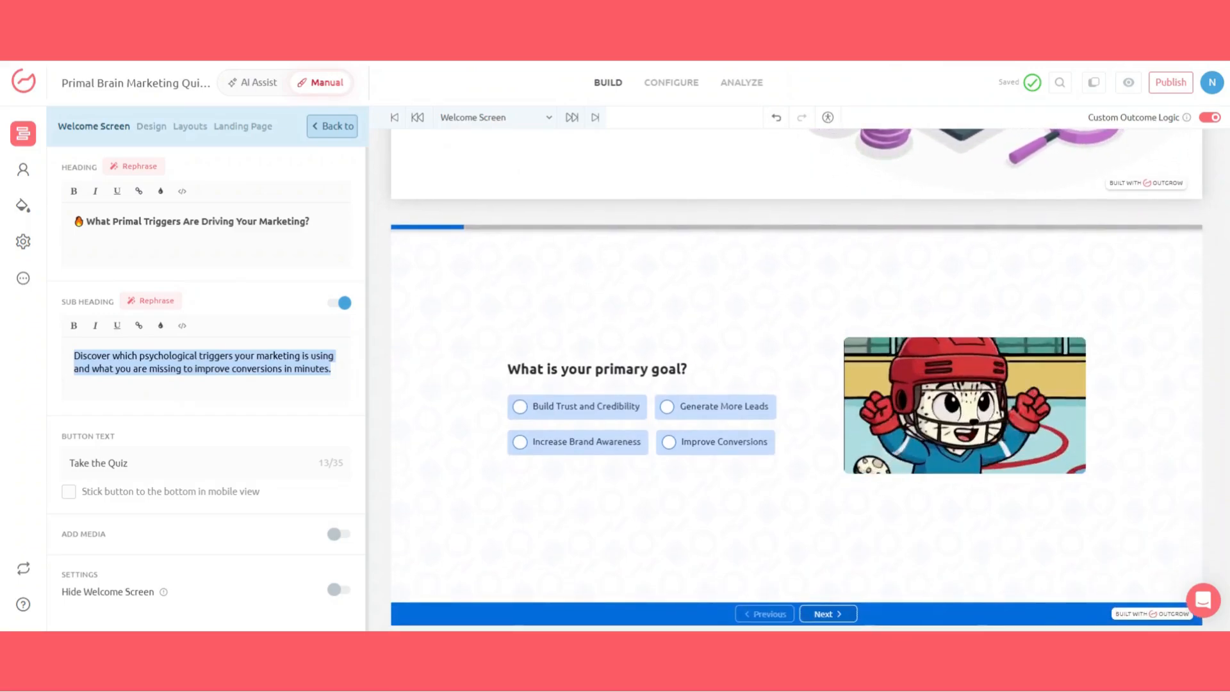
scroll(796, 378, down, 1)
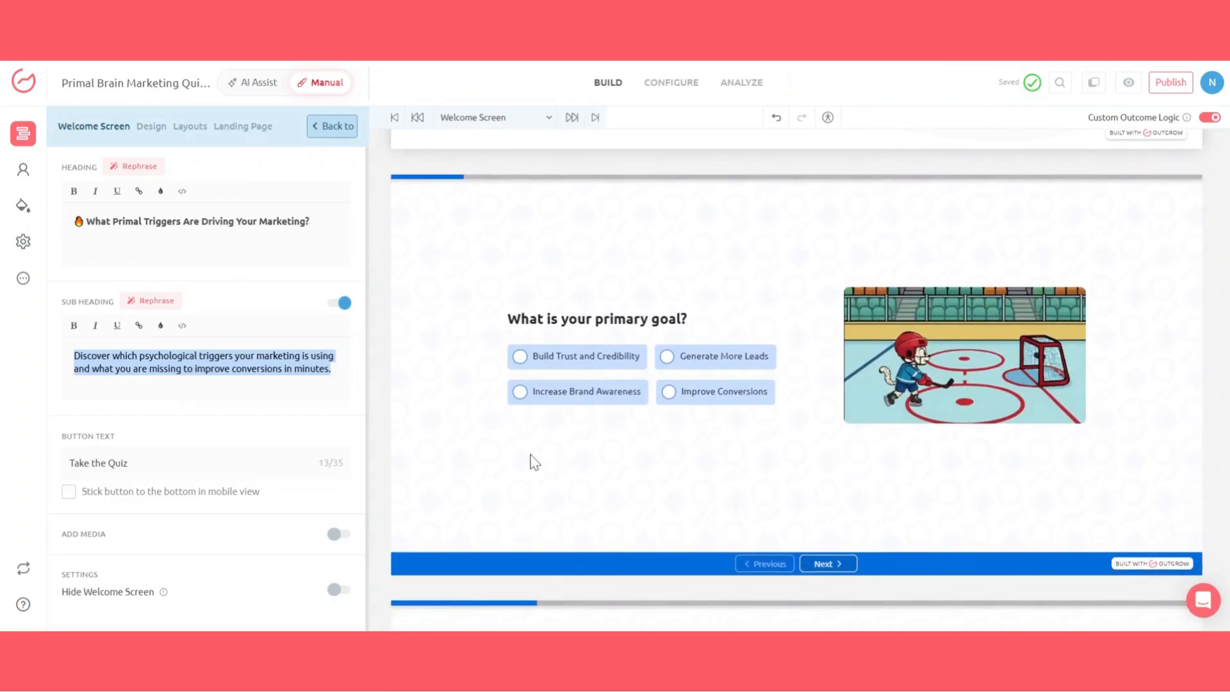
Step: Open the first question's settings and review its question type, text and answer options
triple_click(622, 319)
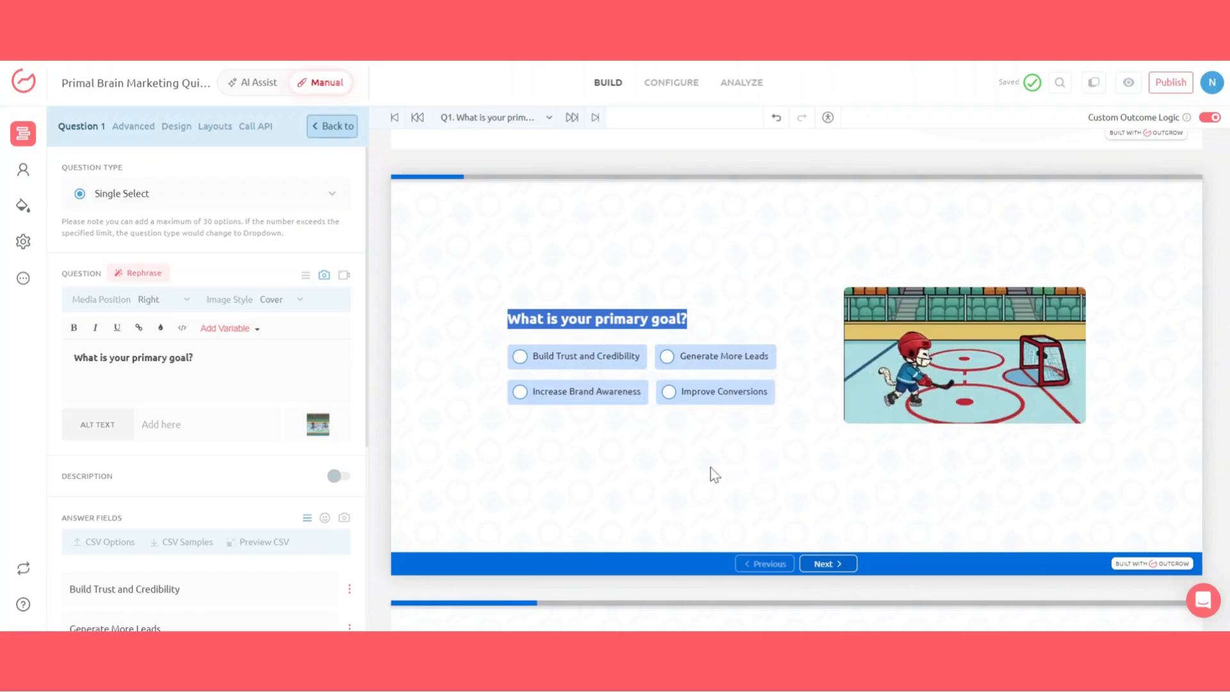
scroll(658, 504, down, 1)
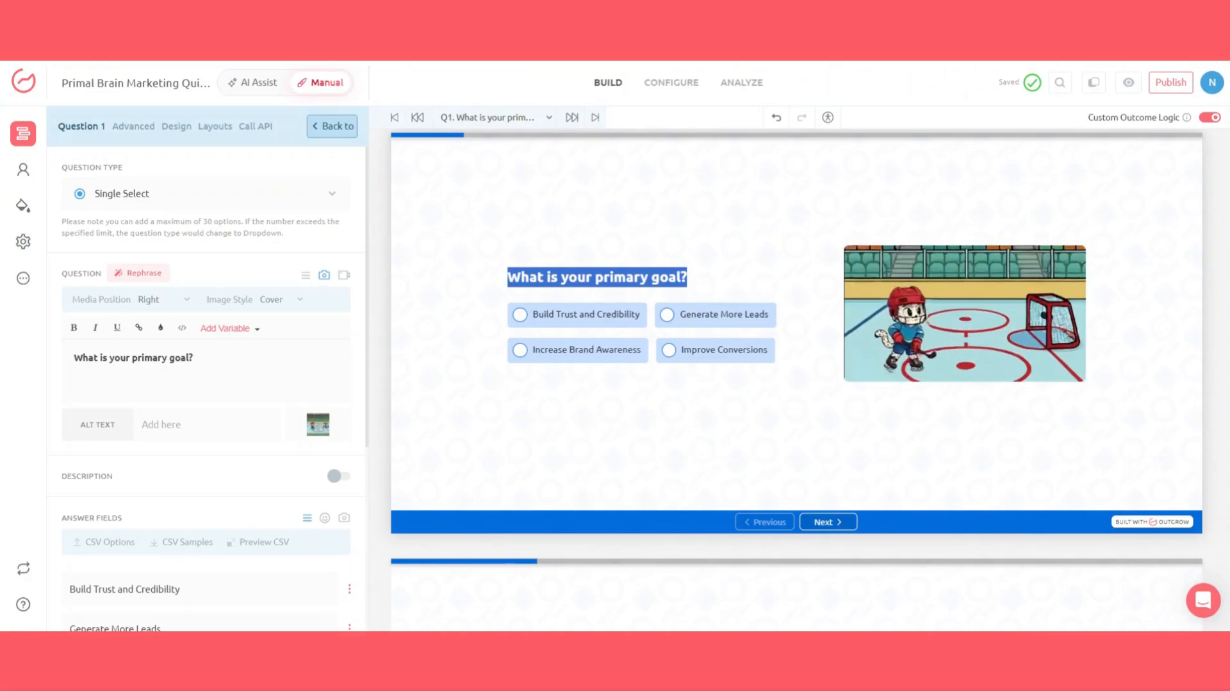
scroll(730, 269, up, 1)
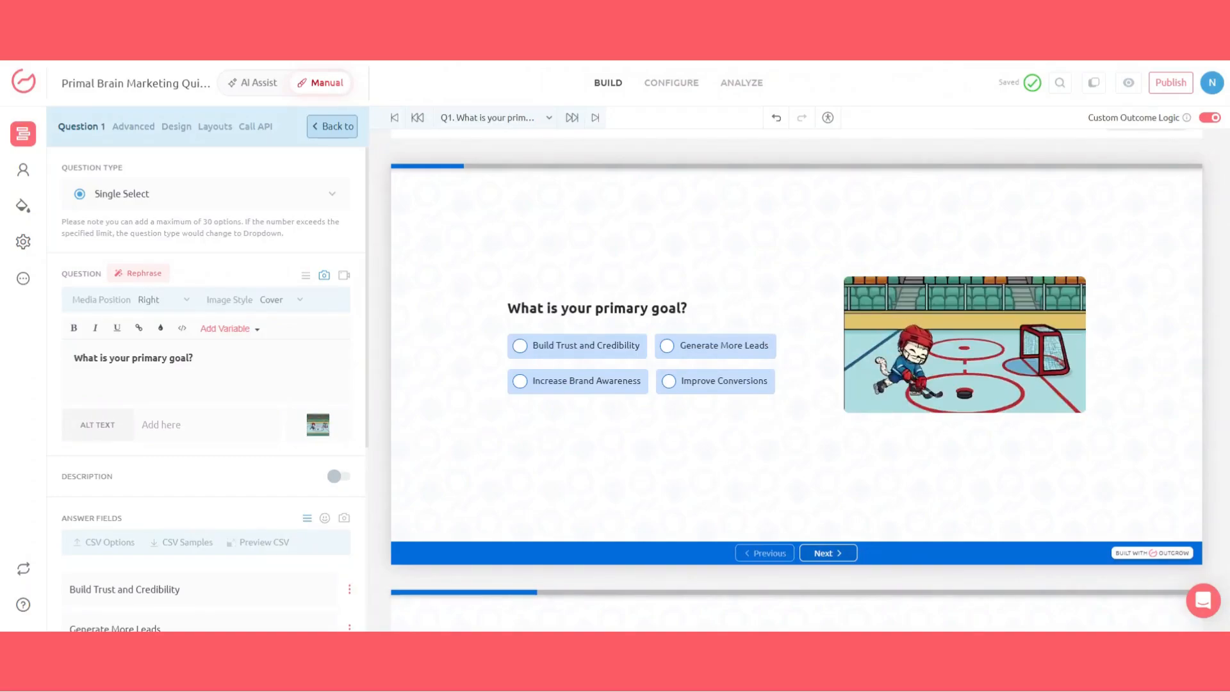
scroll(212, 343, down, 6)
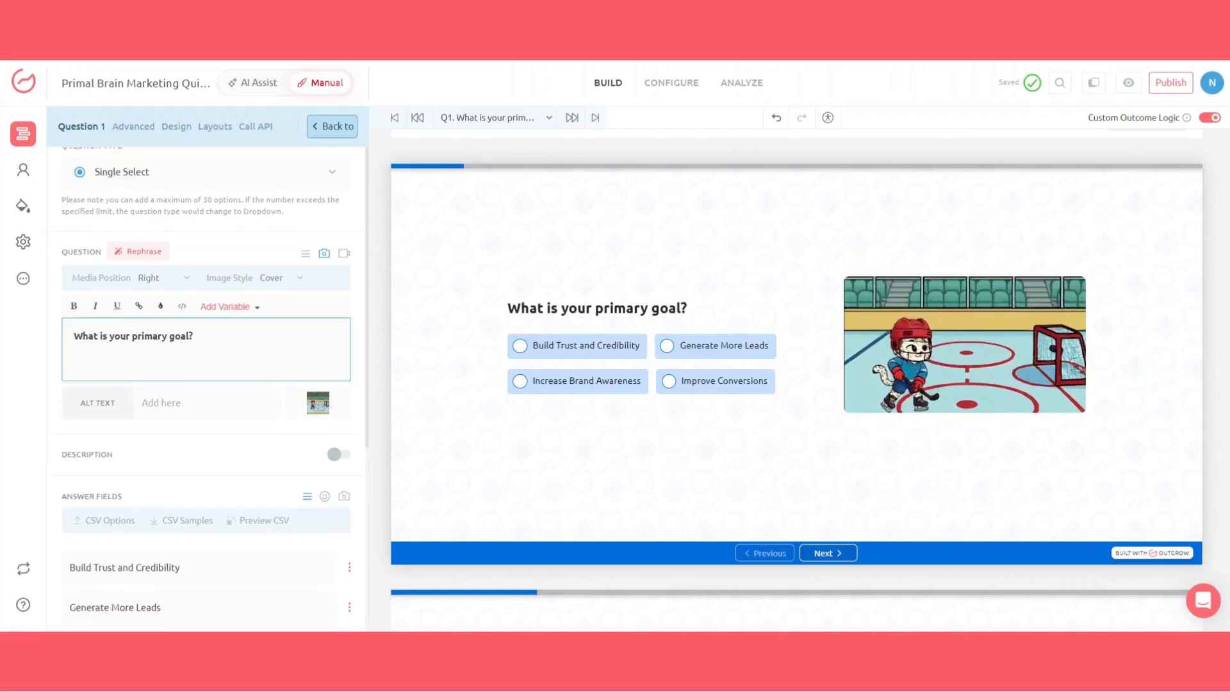
scroll(198, 321, down, 1)
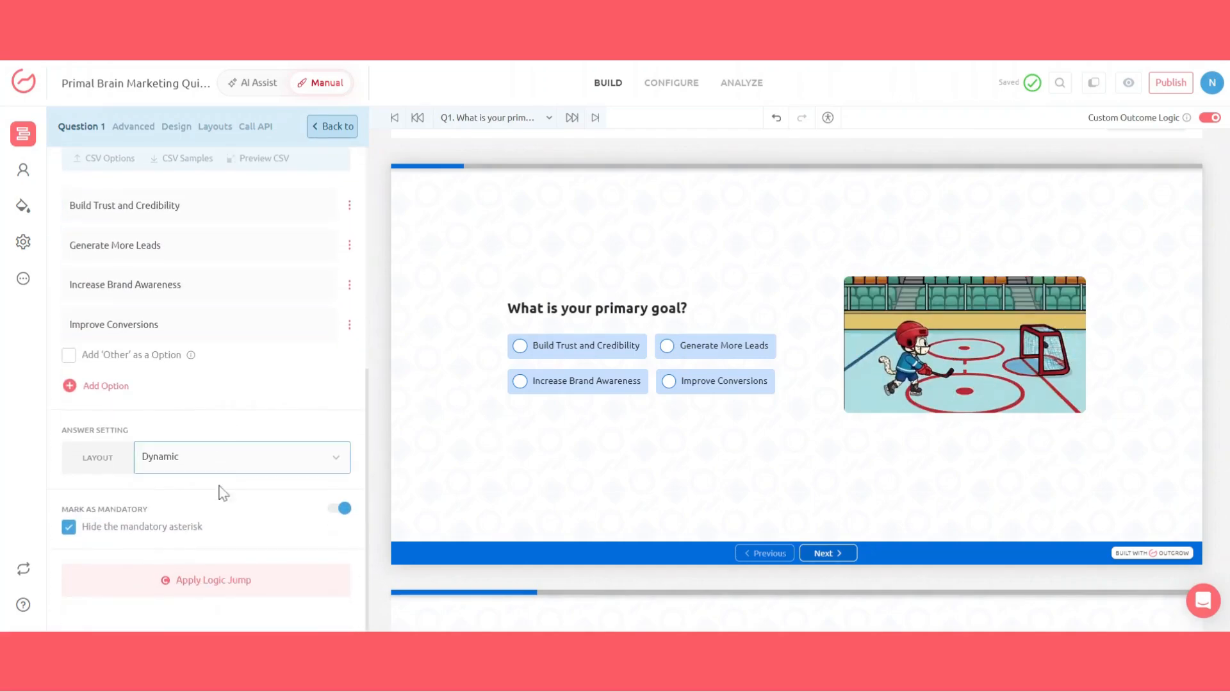
Step: Add a logic jump condition to the first question's responses and apply it
click(212, 583)
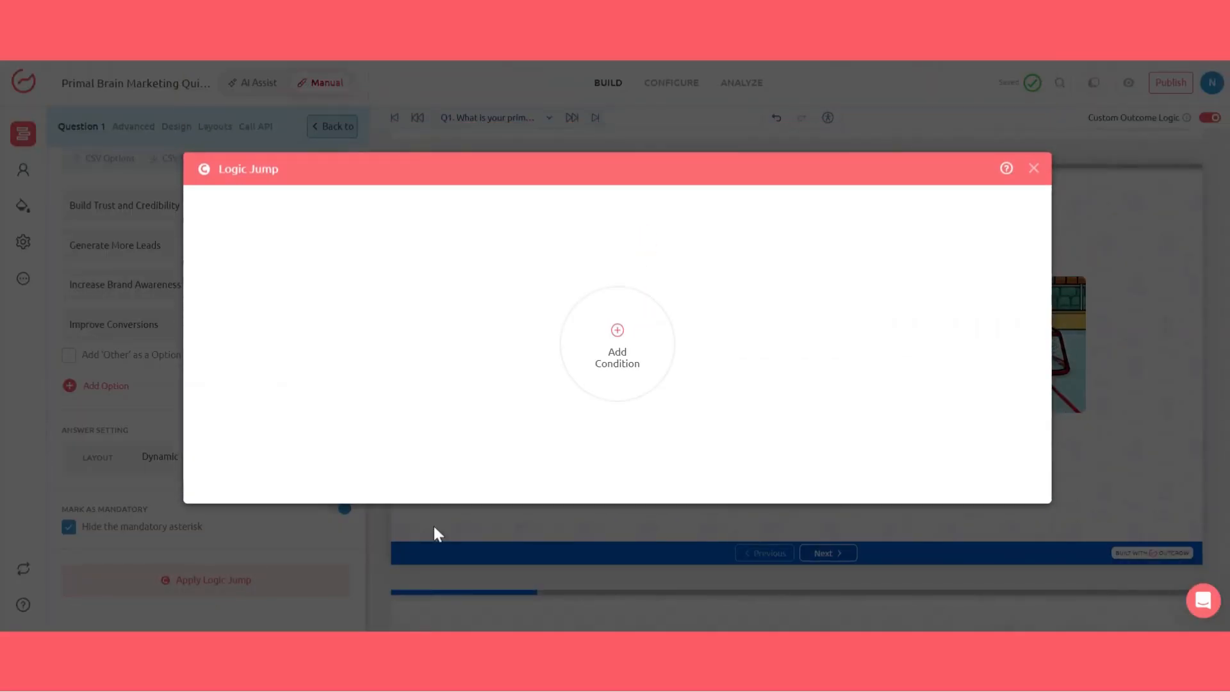
click(632, 353)
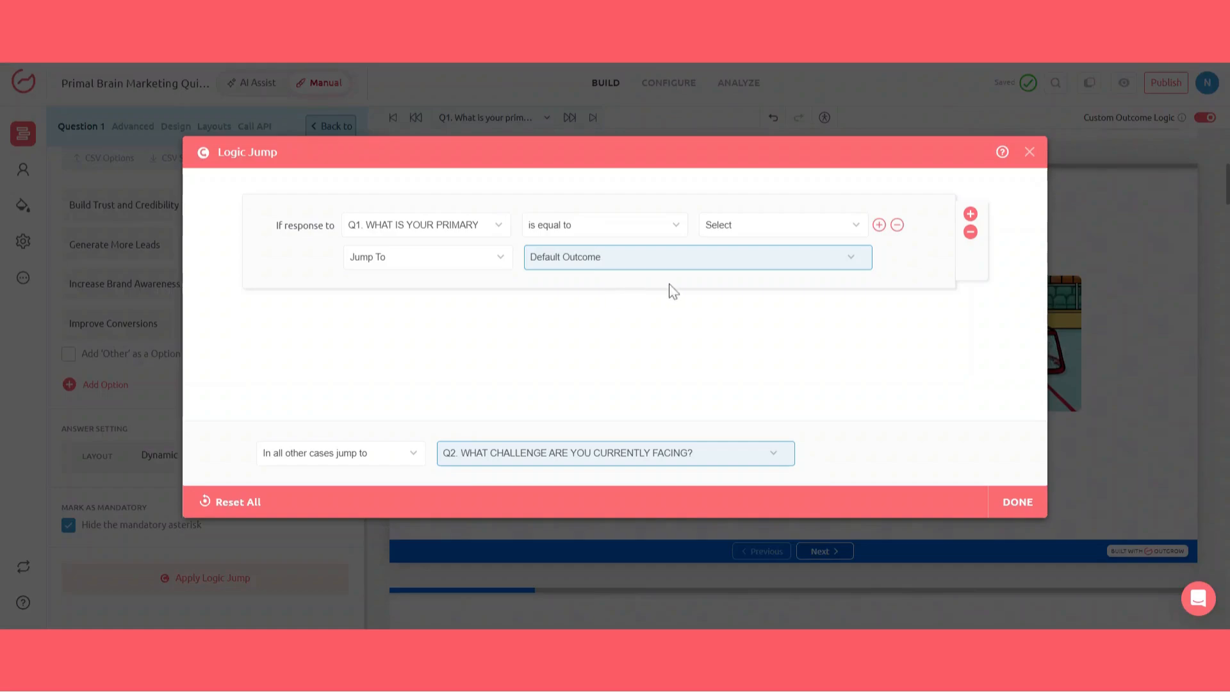
click(787, 231)
click(787, 269)
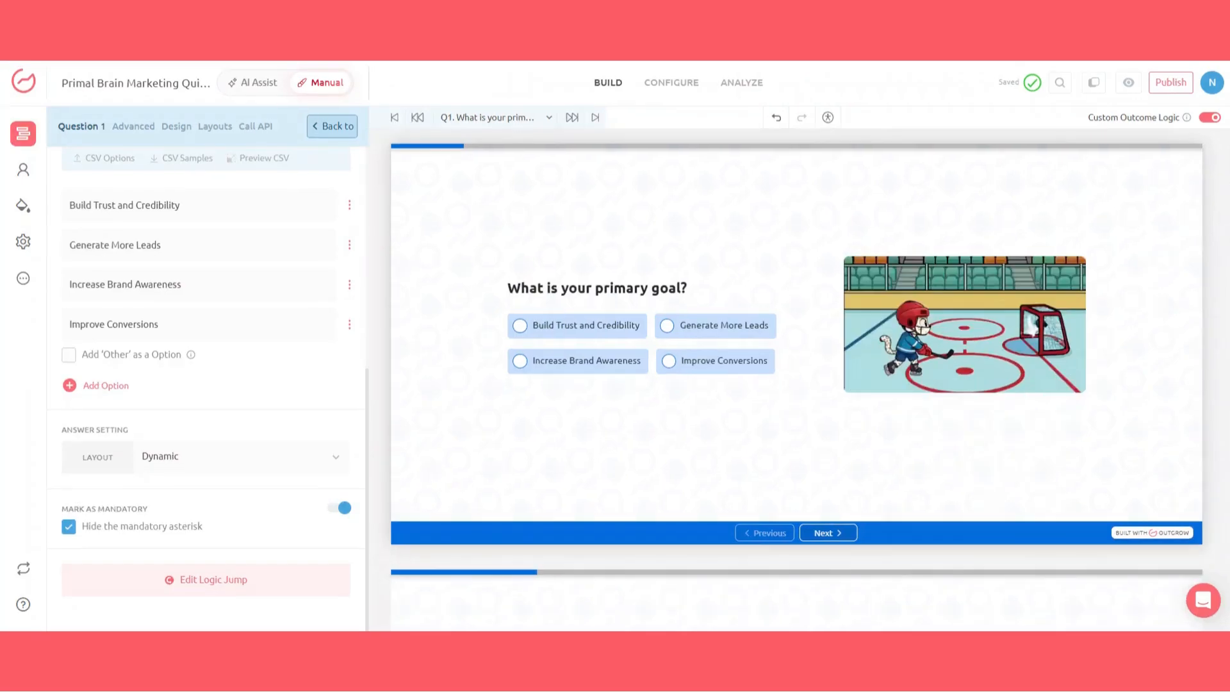
Step: Scroll through the quiz questions in the preview to review each one
scroll(797, 379, down, 3)
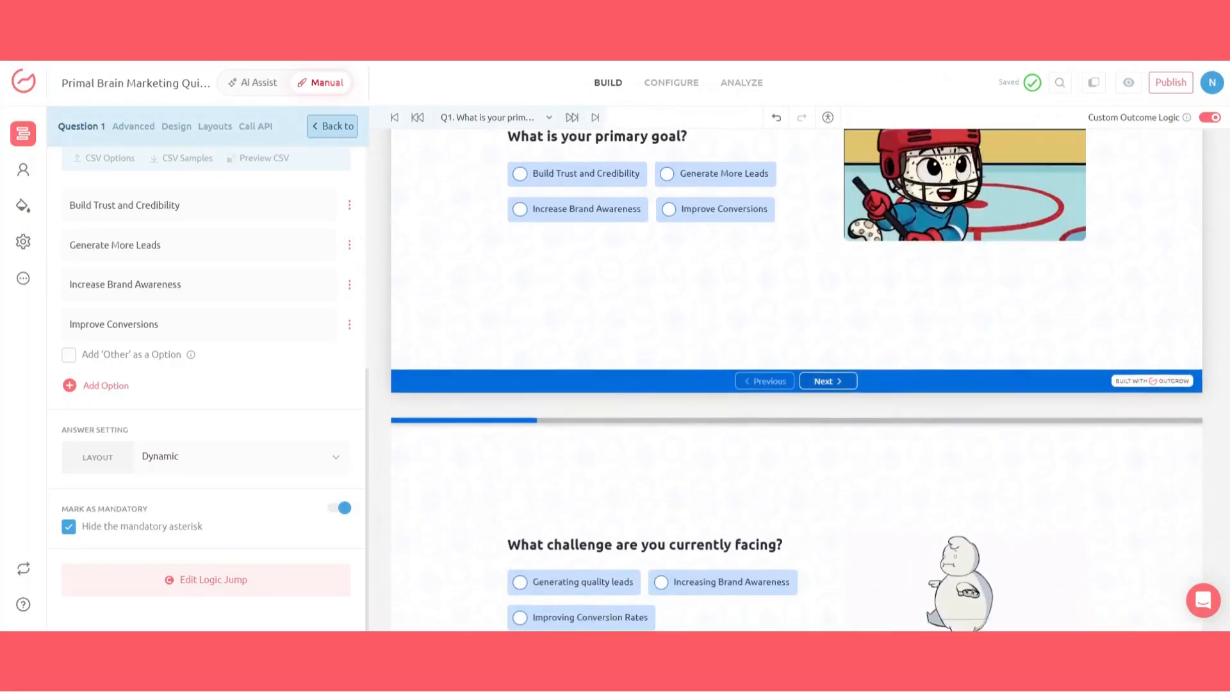
scroll(797, 379, down, 3)
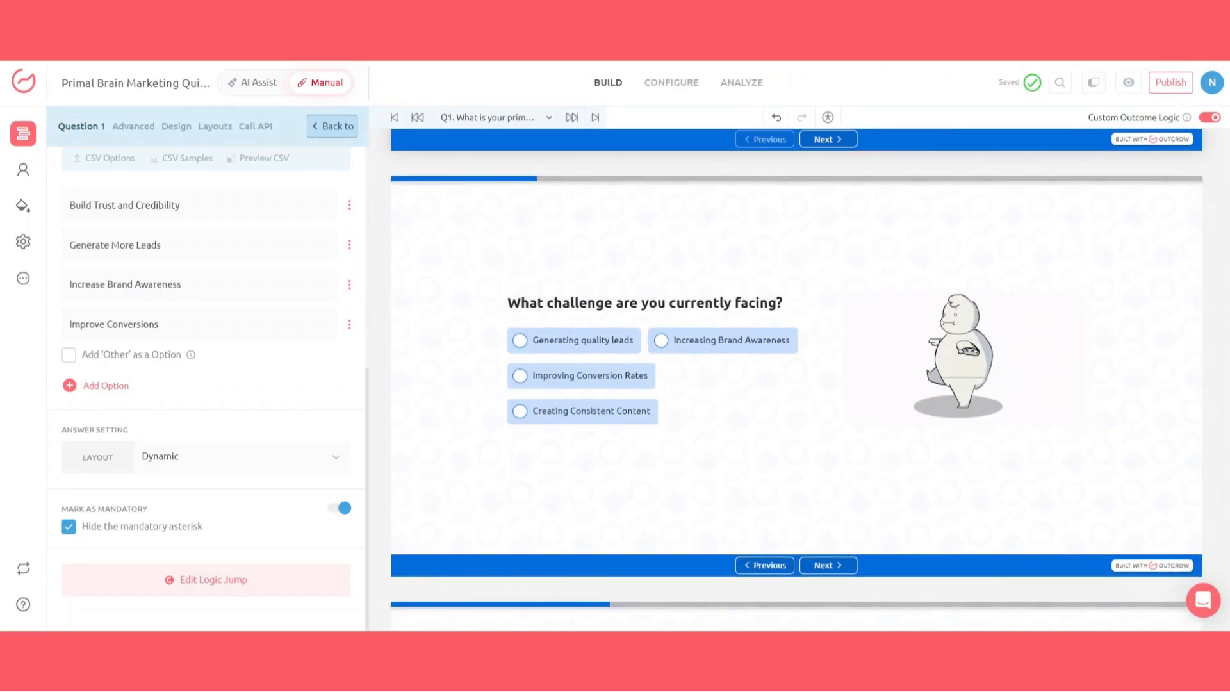
triple_click(700, 303)
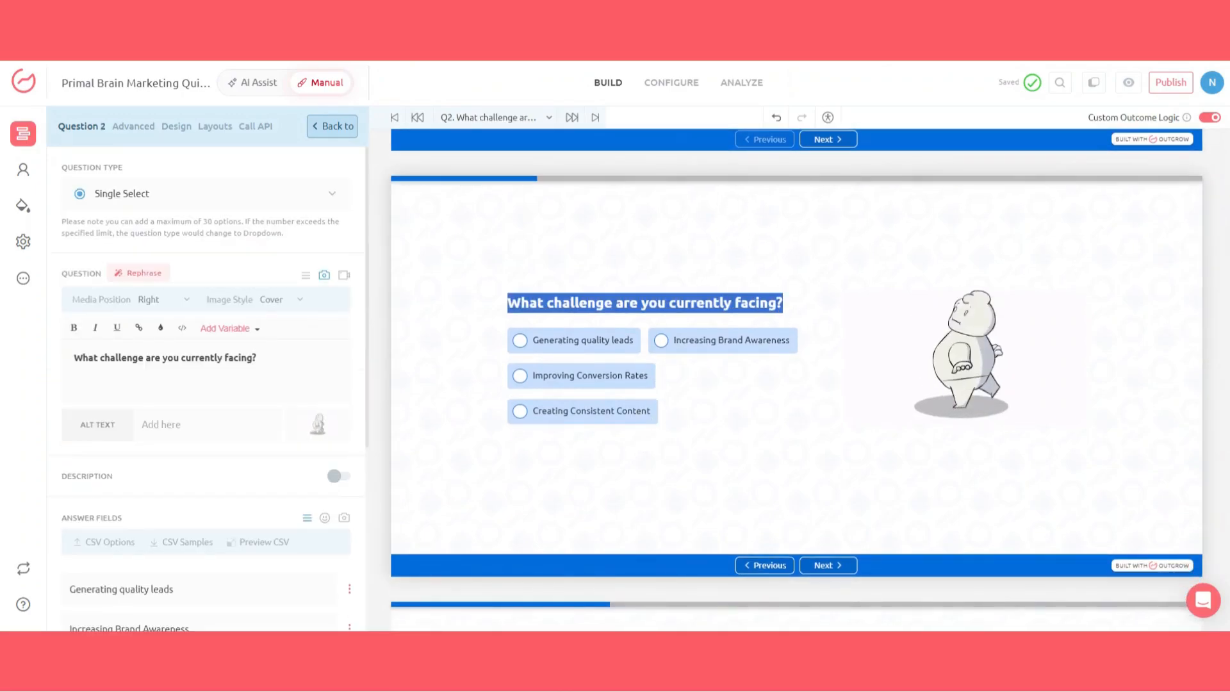
scroll(797, 380, down, 2)
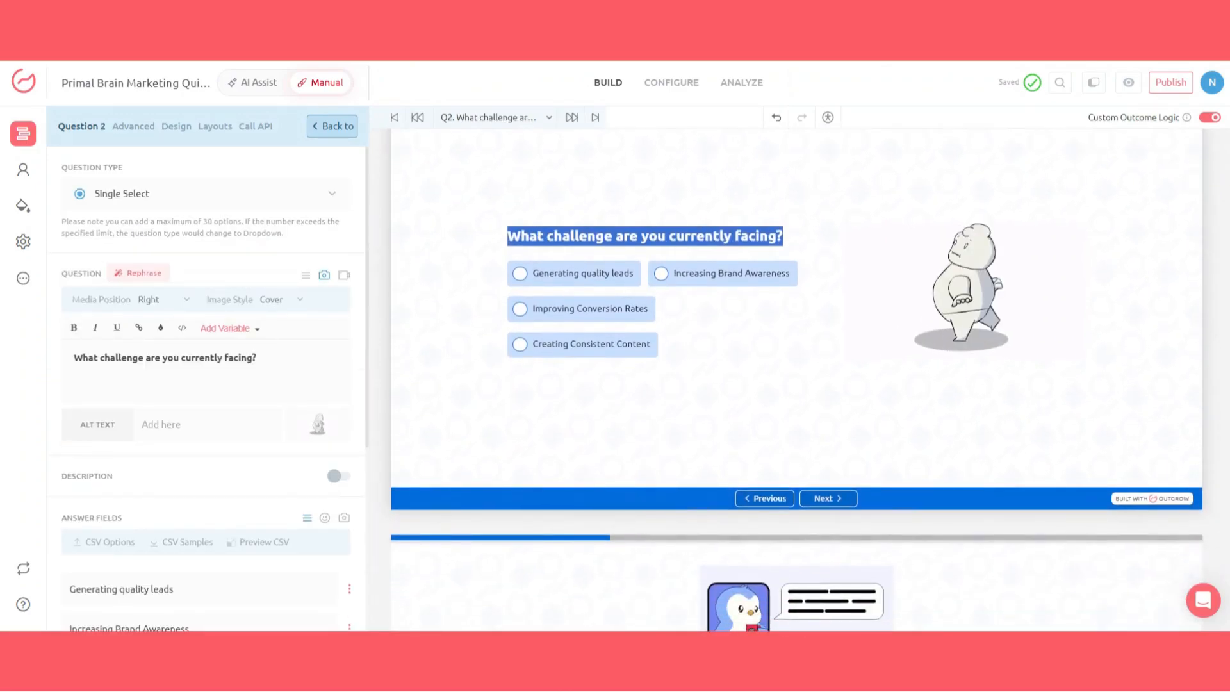
scroll(796, 380, down, 1)
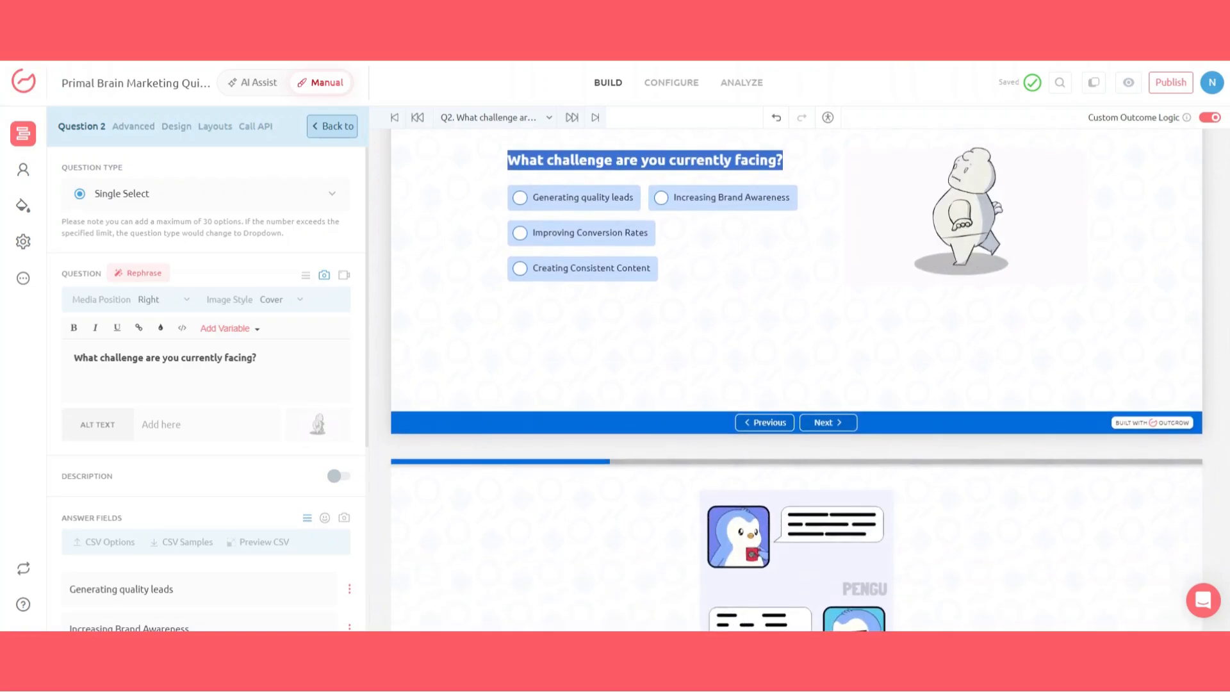
scroll(796, 379, down, 3)
scroll(797, 379, down, 7)
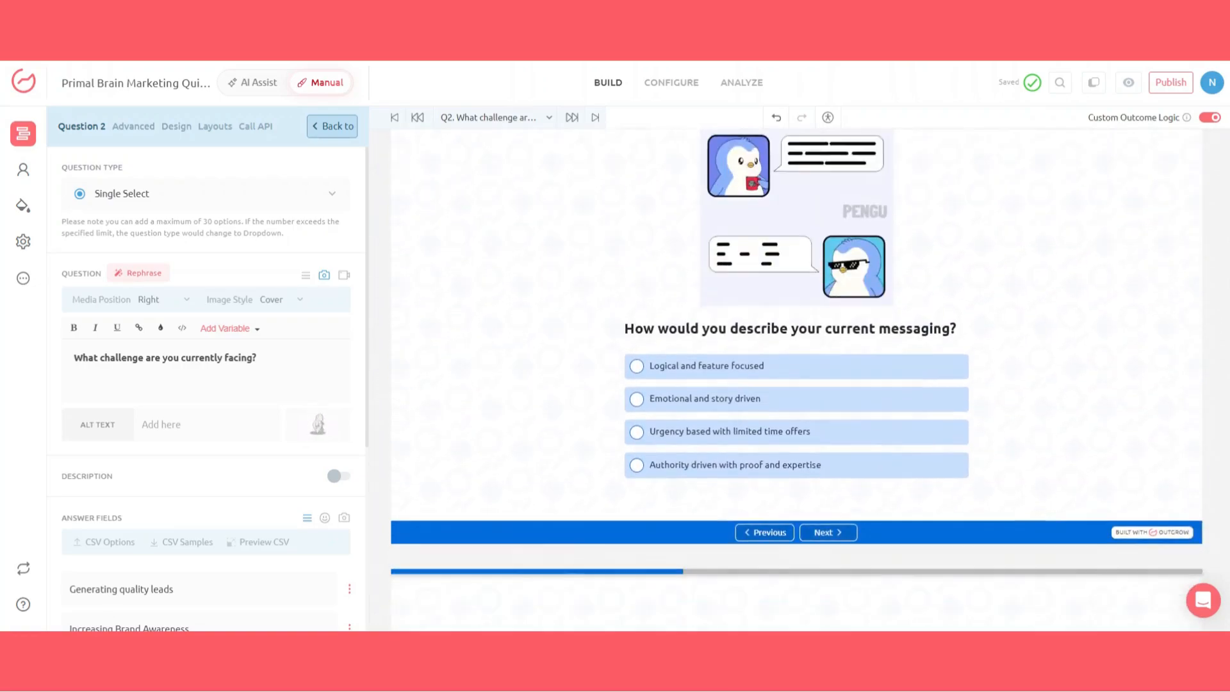
scroll(796, 380, down, 1)
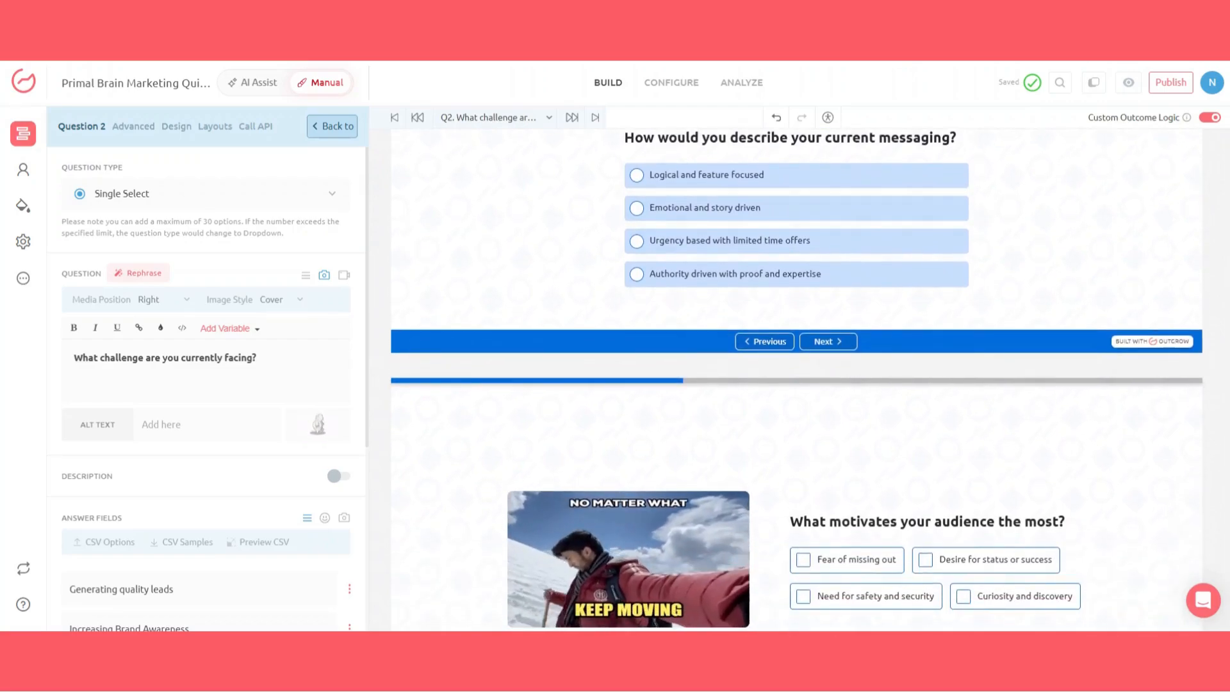
scroll(796, 379, down, 2)
scroll(796, 379, down, 4)
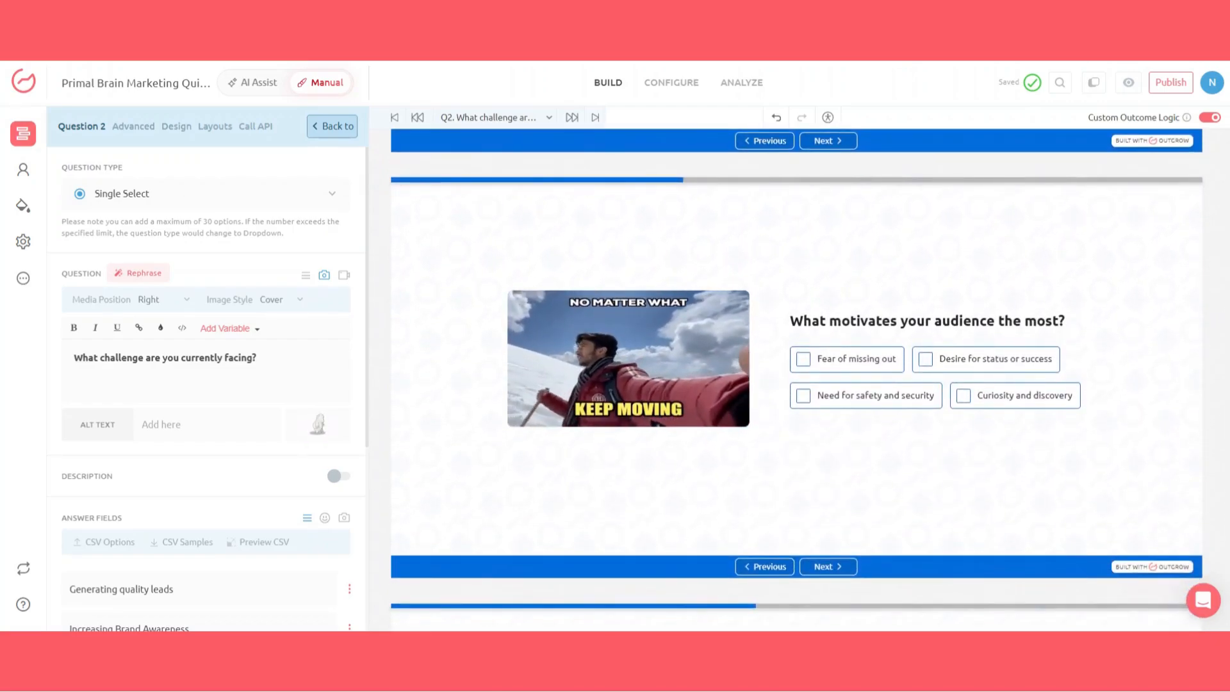
scroll(796, 379, down, 4)
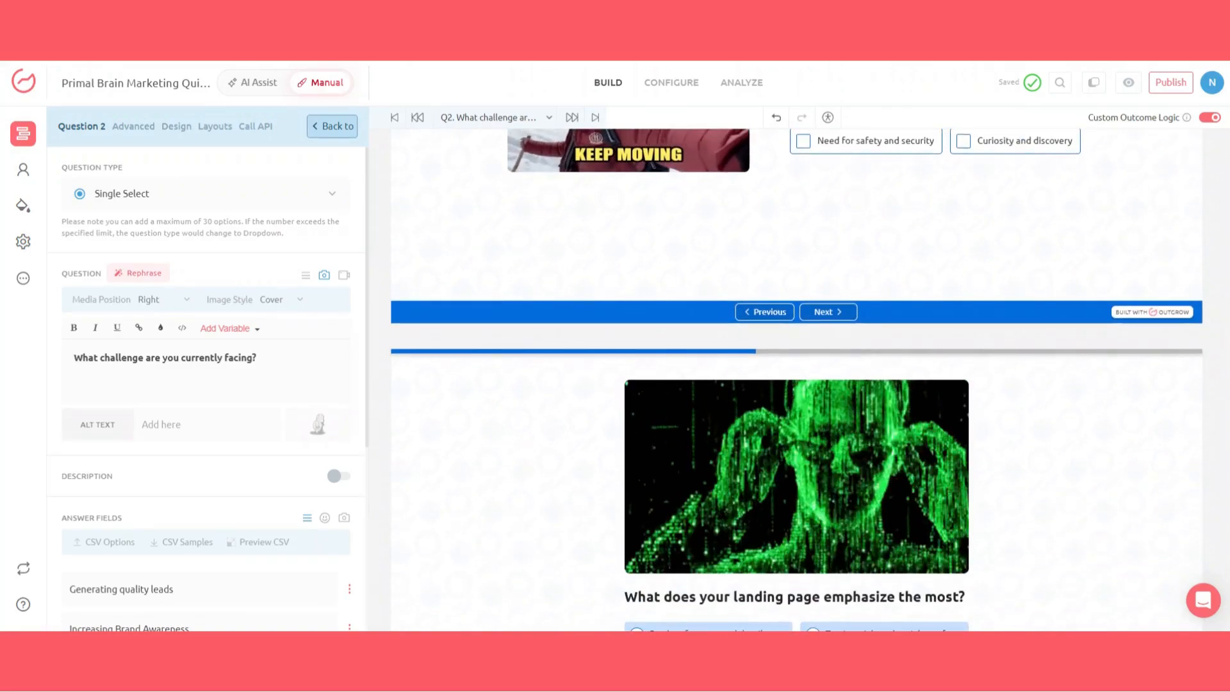
scroll(796, 379, down, 10)
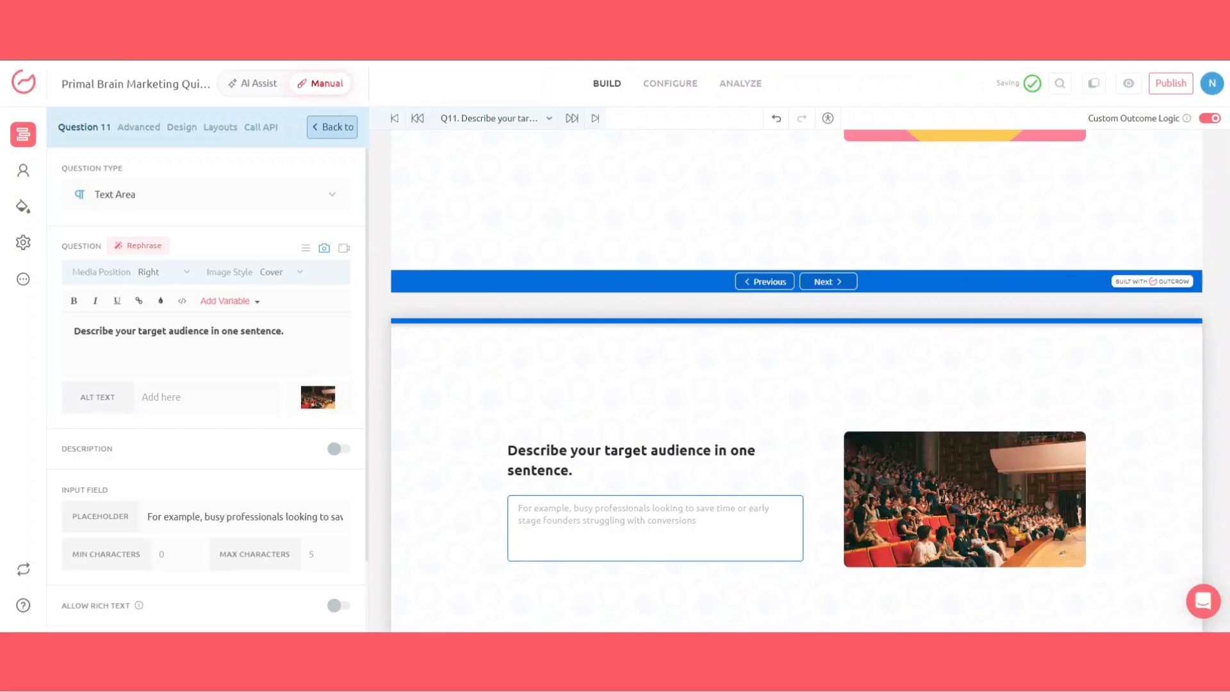
Step: Add a new question lead generation form to the quiz
click(22, 173)
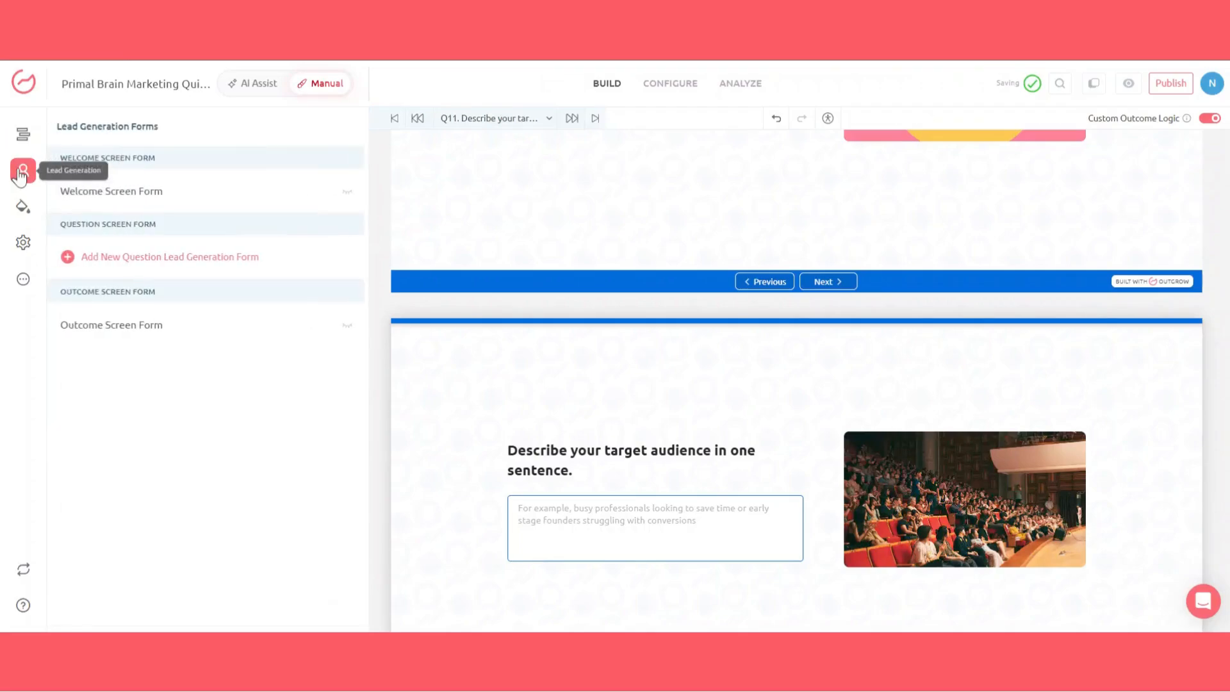
click(298, 266)
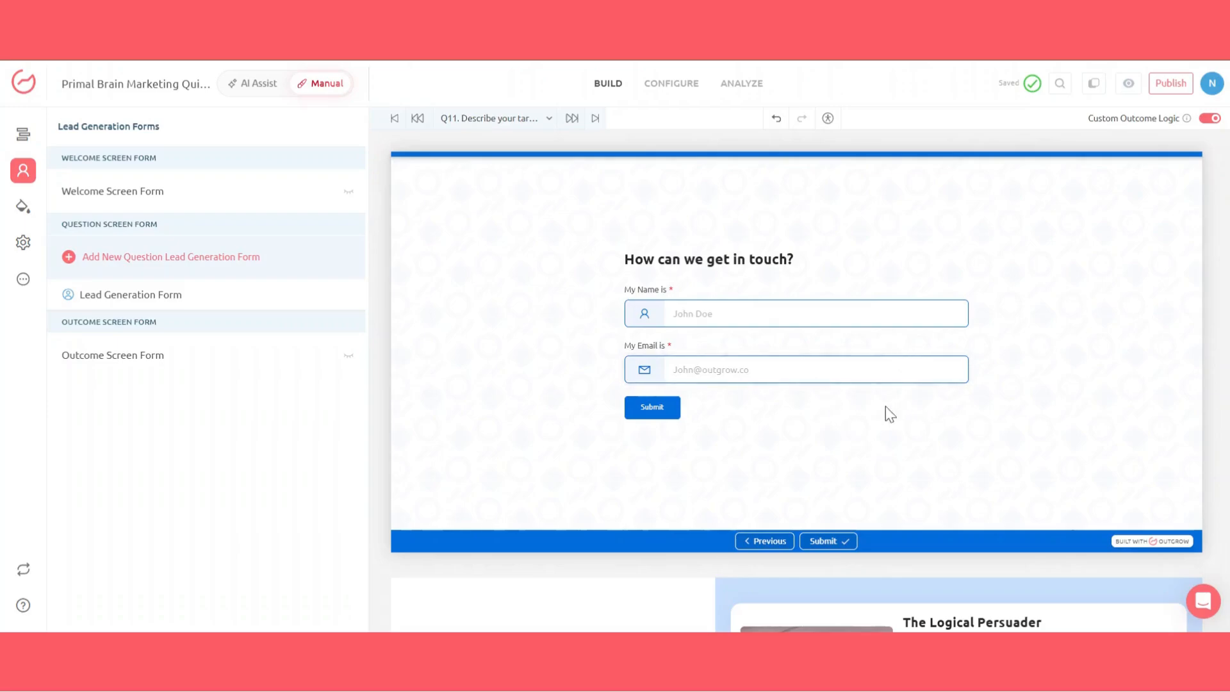
scroll(796, 381, down, 1)
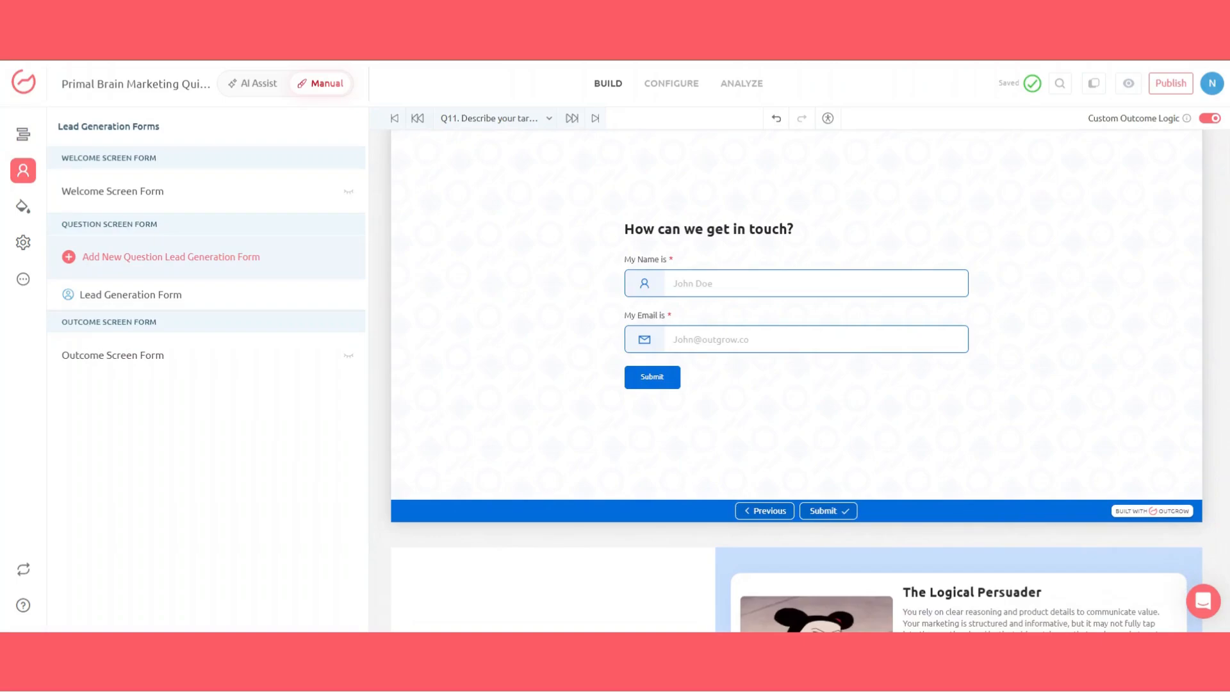
scroll(796, 381, up, 2)
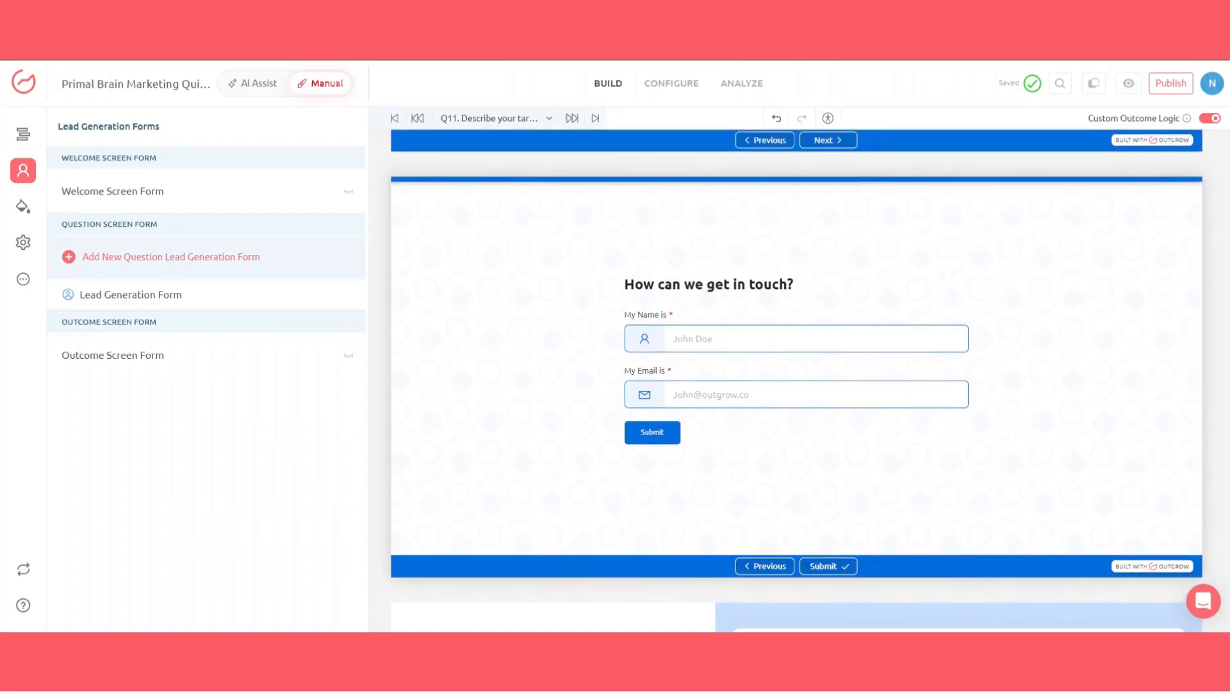
Step: Review the outcome page's heading, sub heading, button and display settings
scroll(796, 381, down, 5)
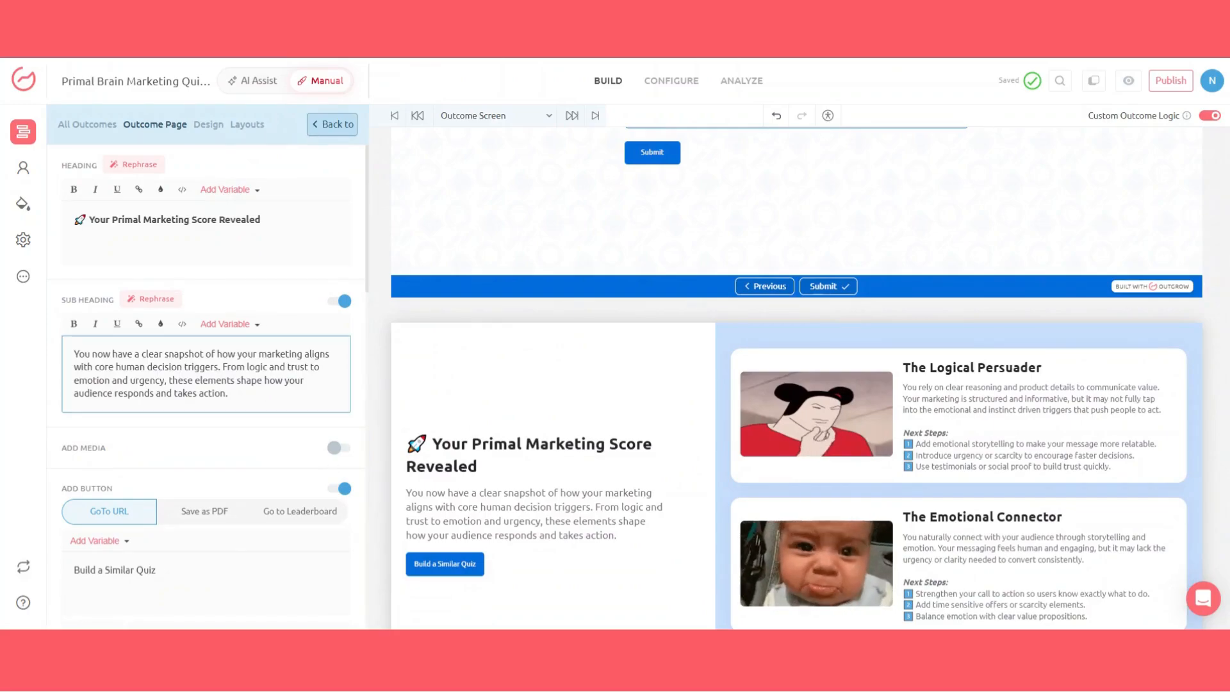
scroll(244, 530, down, 3)
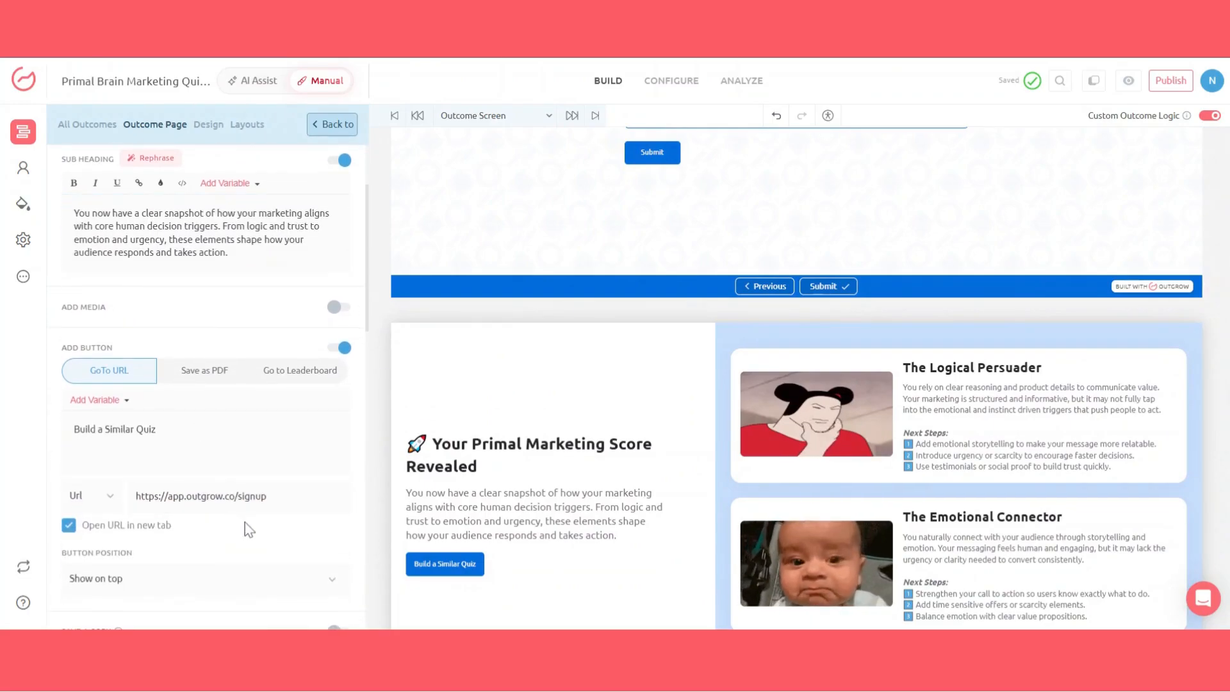
scroll(245, 522, down, 2)
scroll(245, 522, down, 5)
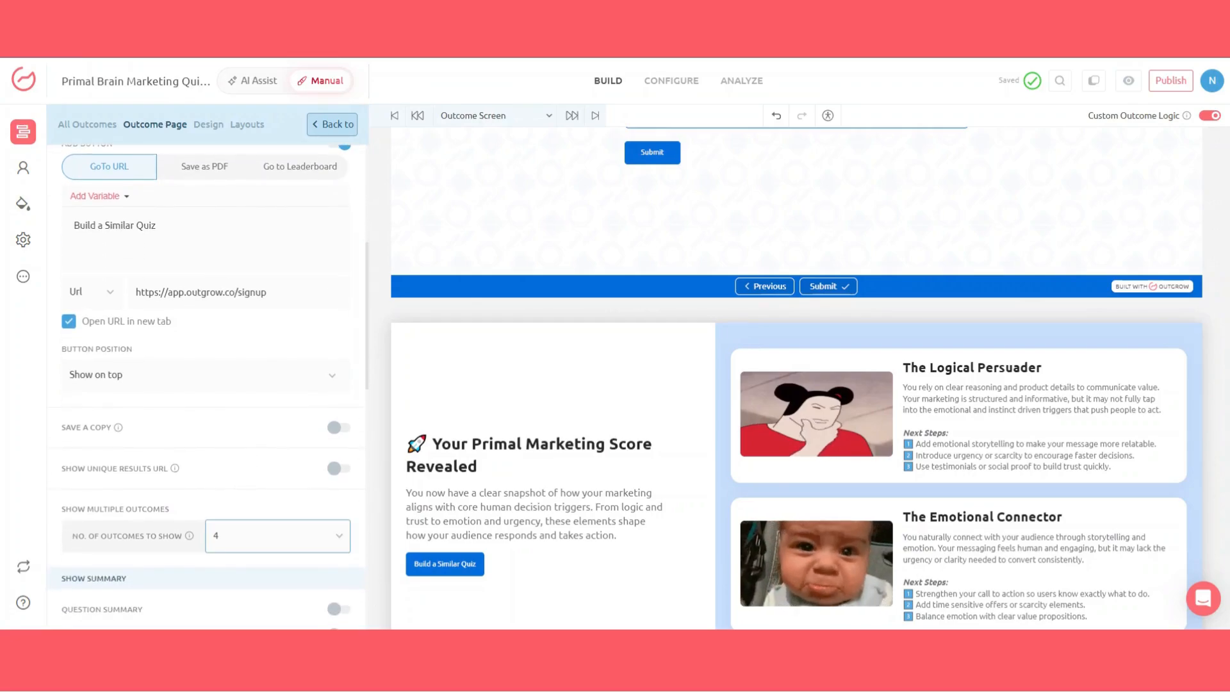
scroll(245, 521, up, 7)
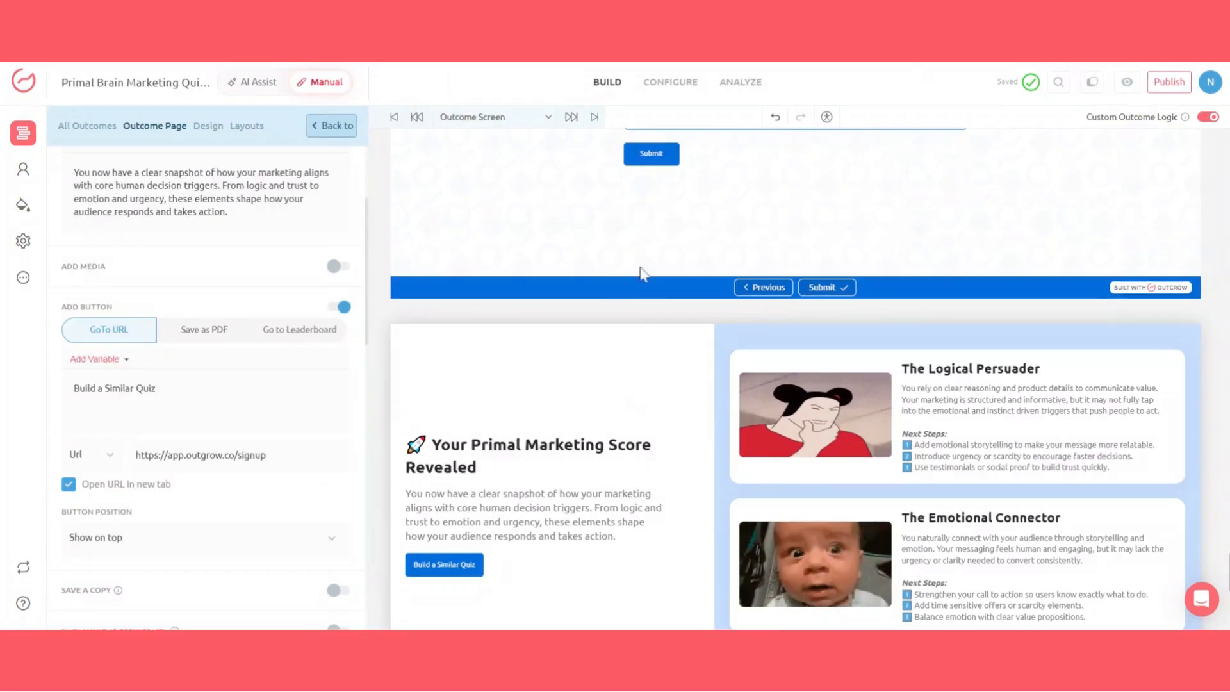
Step: Open the quiz configuration's integrations and browse the native integrations list
click(667, 88)
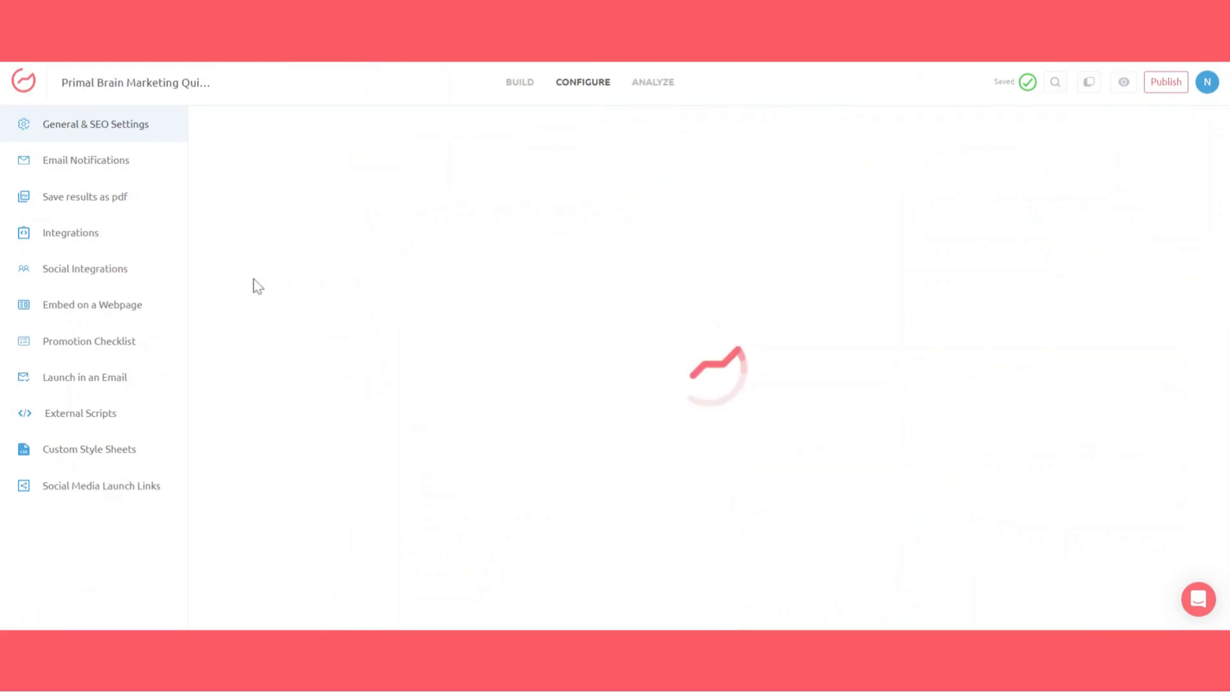
click(62, 241)
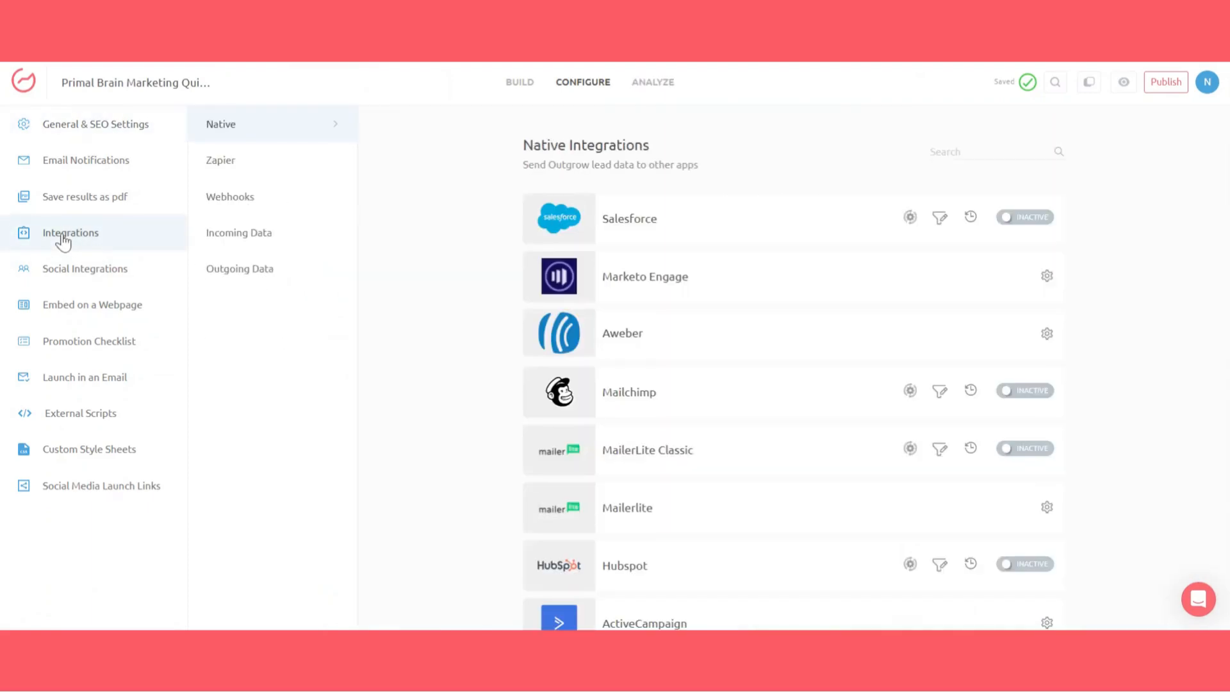
scroll(724, 364, down, 4)
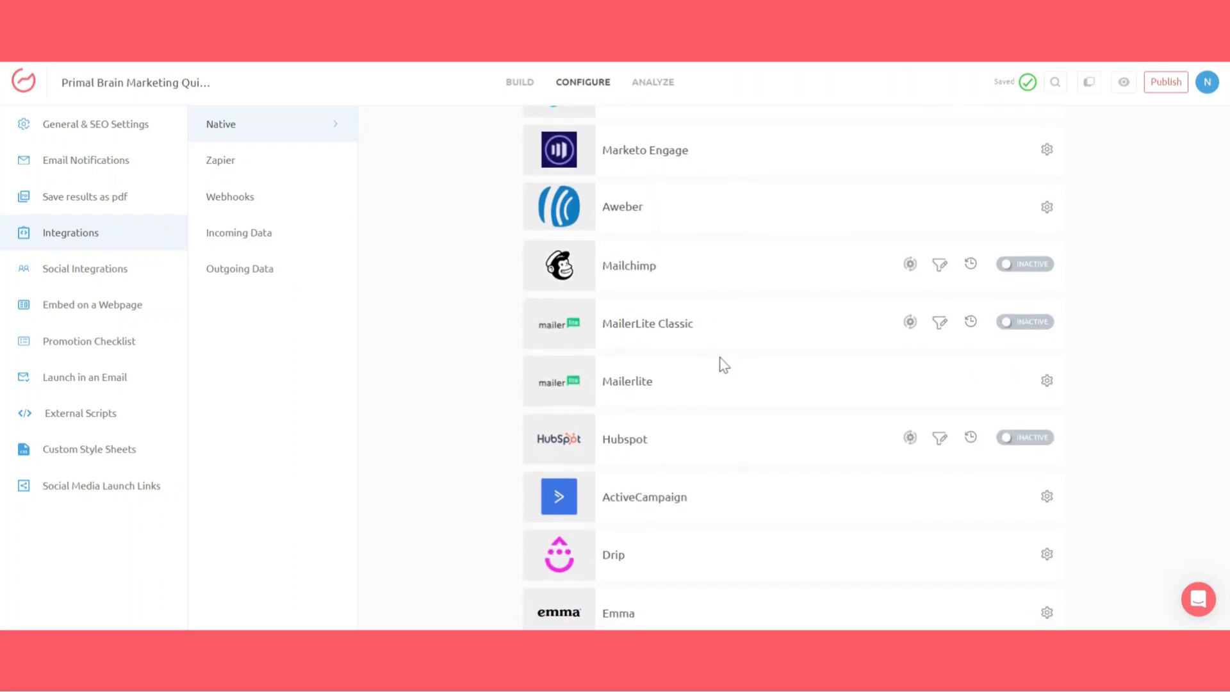
Step: Scroll through the remaining native integrations available for the quiz
scroll(789, 368, down, 4)
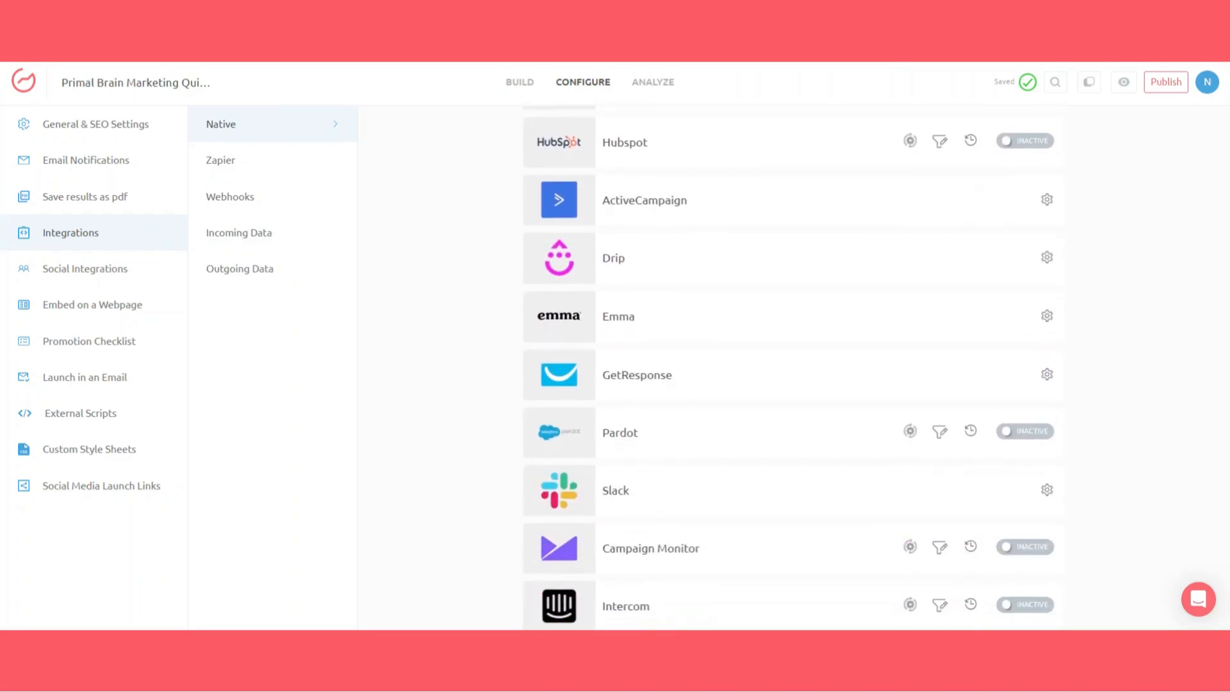
scroll(789, 371, down, 6)
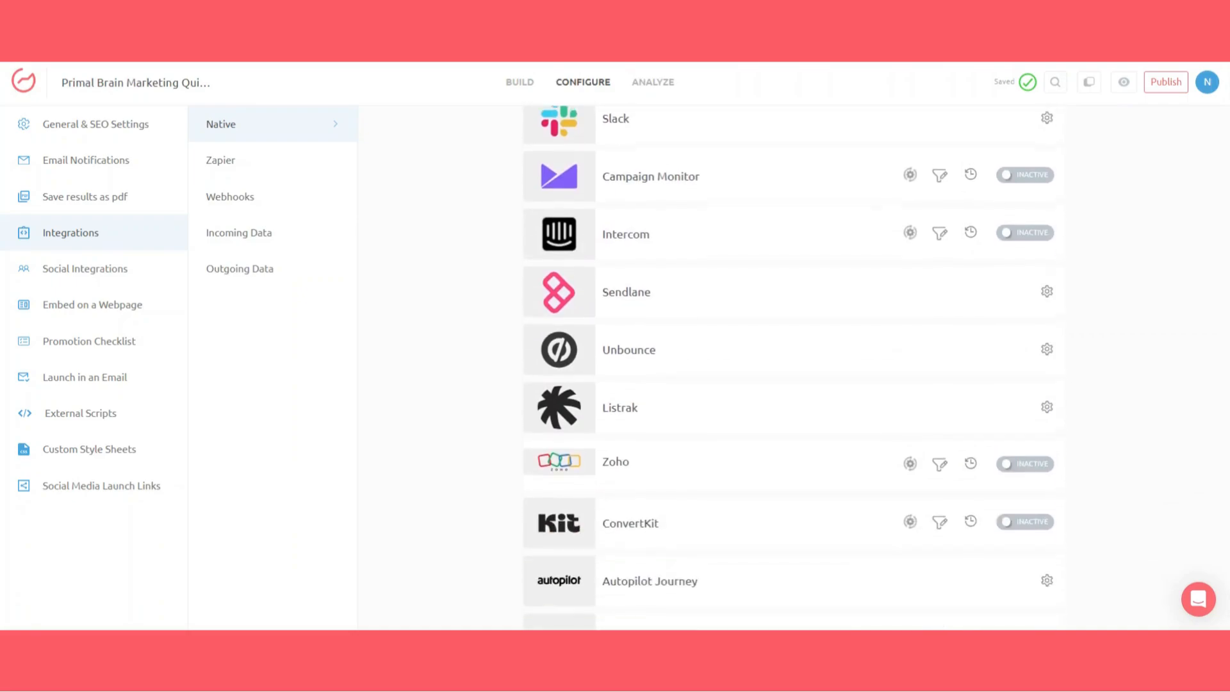
scroll(789, 367, down, 2)
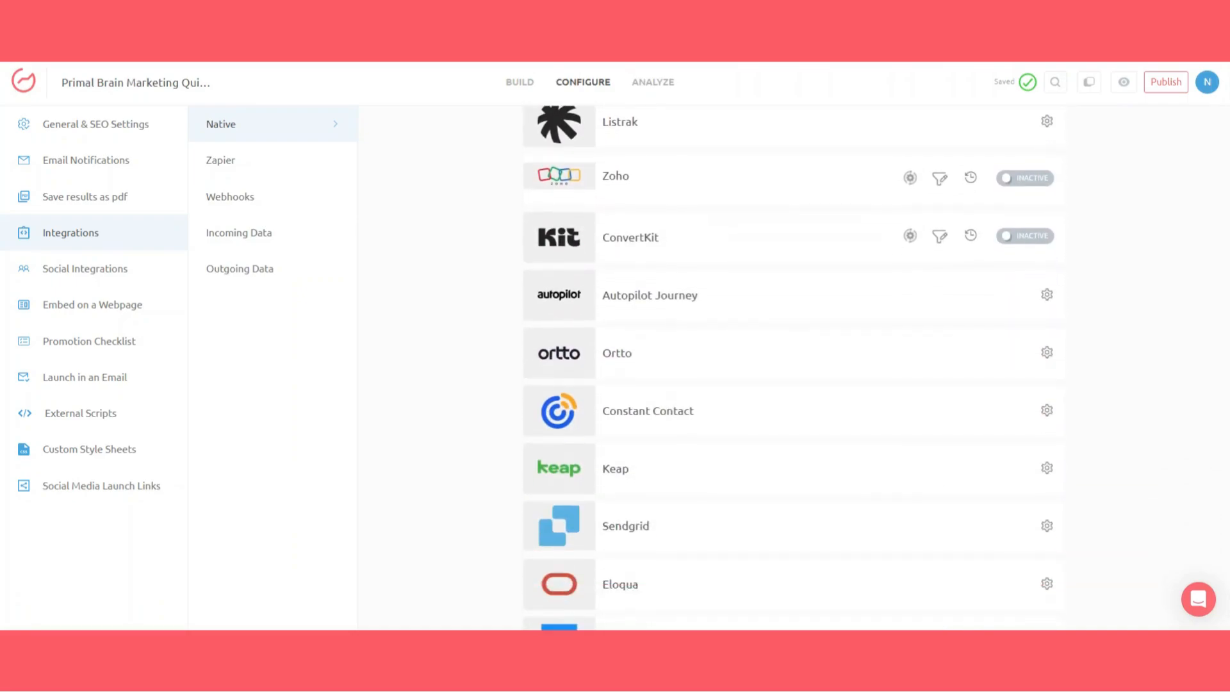
scroll(789, 367, down, 1)
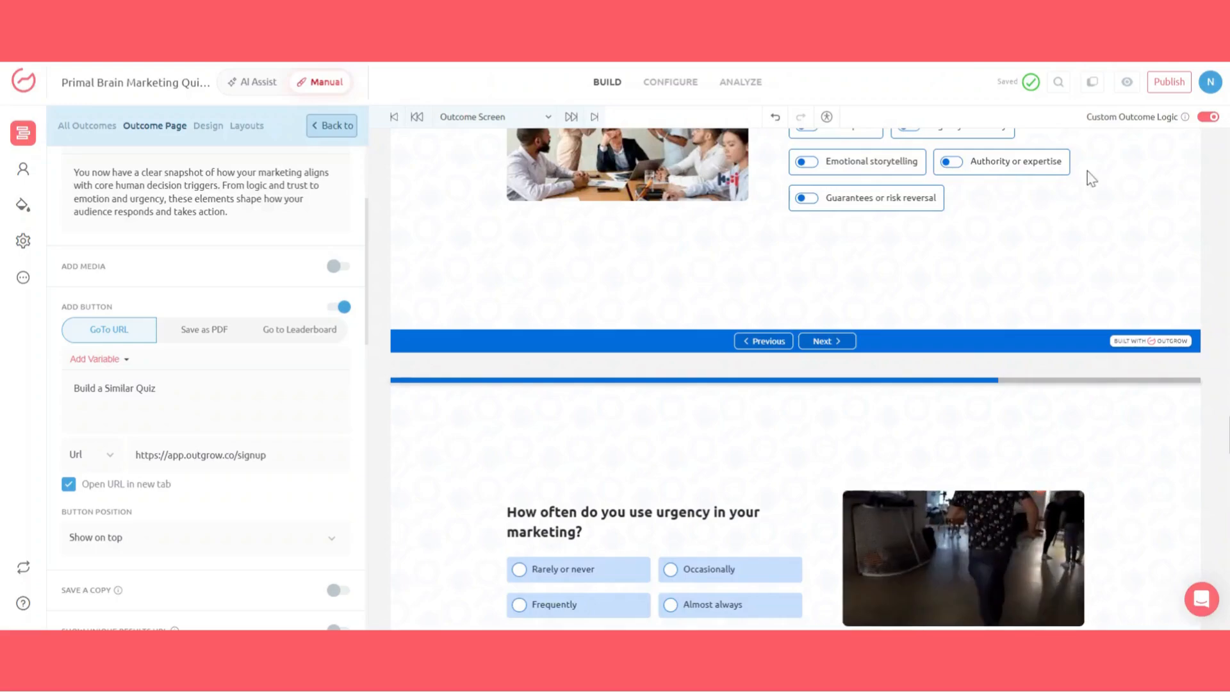
Step: Publish the quiz and scroll through its questions in the builder preview to review them
click(1170, 81)
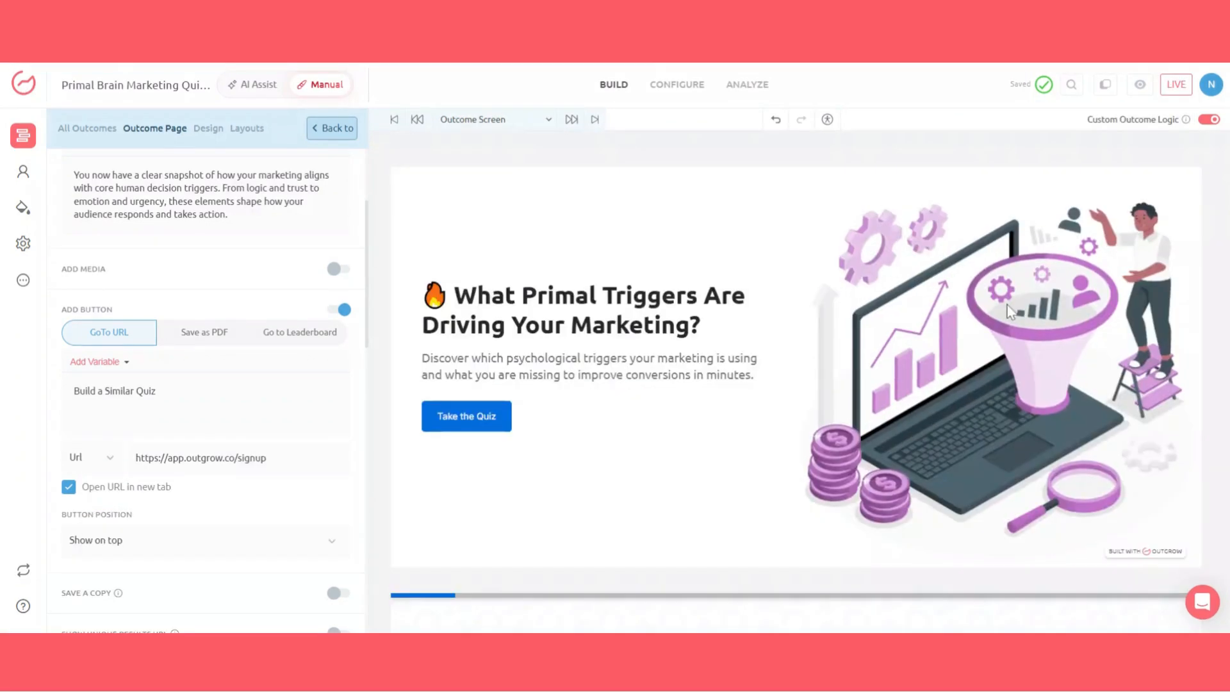
scroll(742, 410, down, 4)
scroll(741, 410, down, 8)
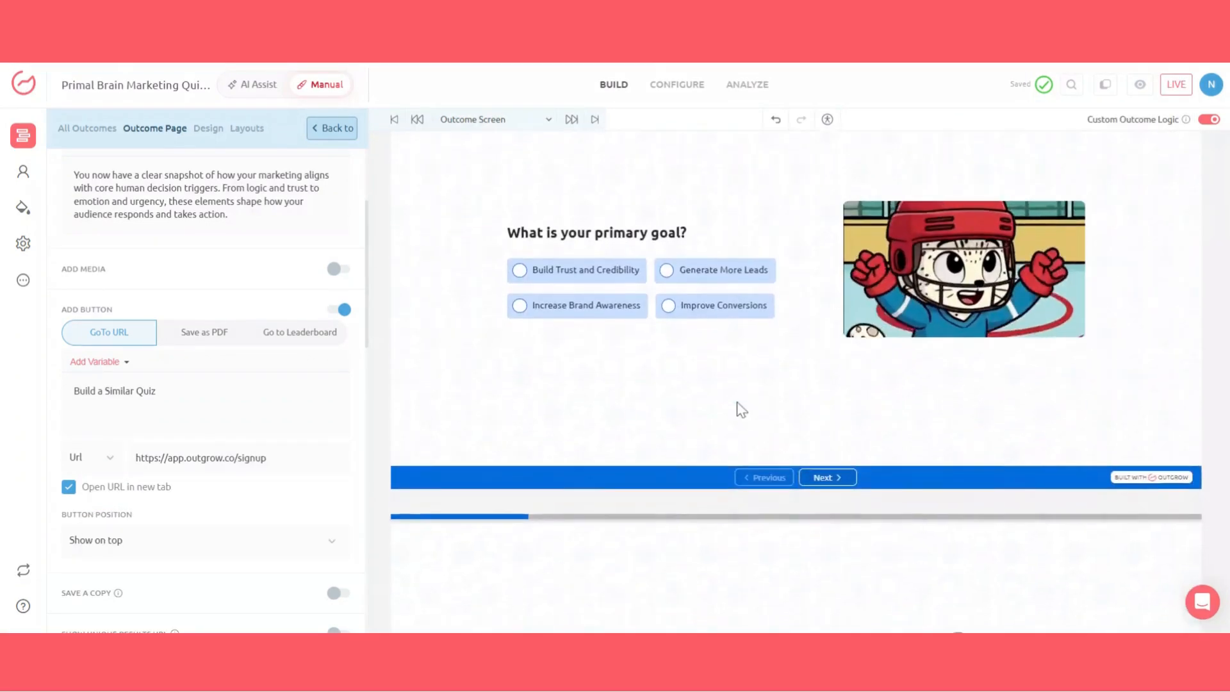
scroll(742, 410, down, 10)
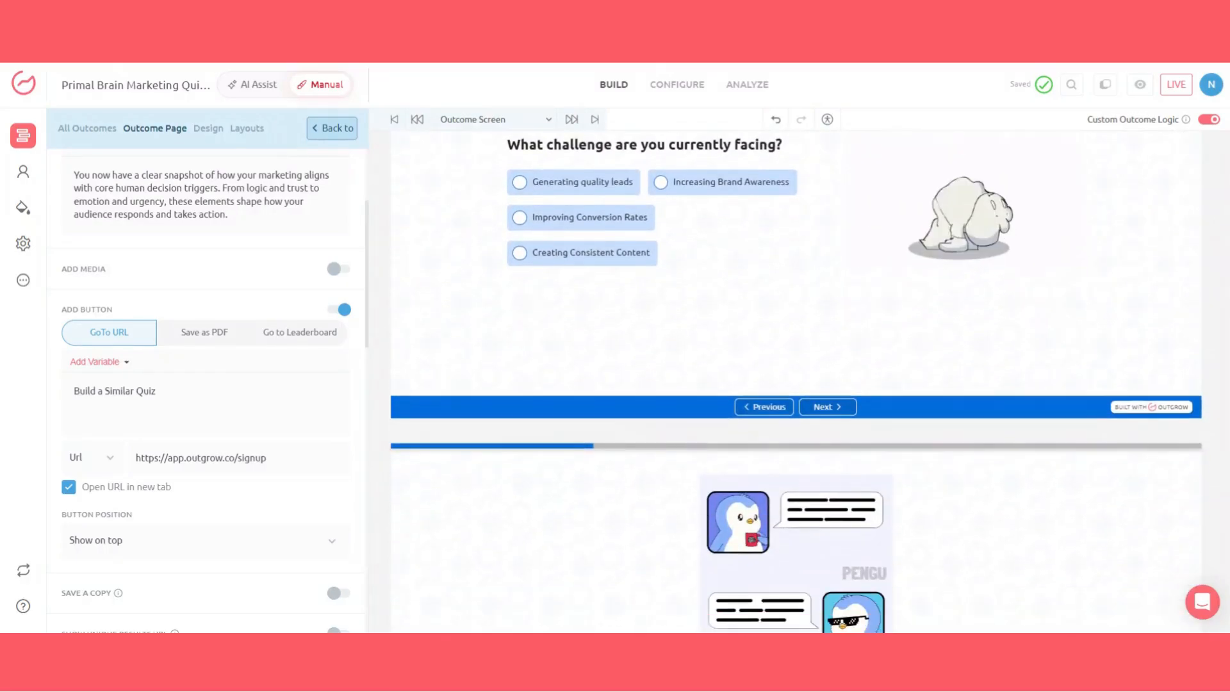
scroll(741, 411, down, 7)
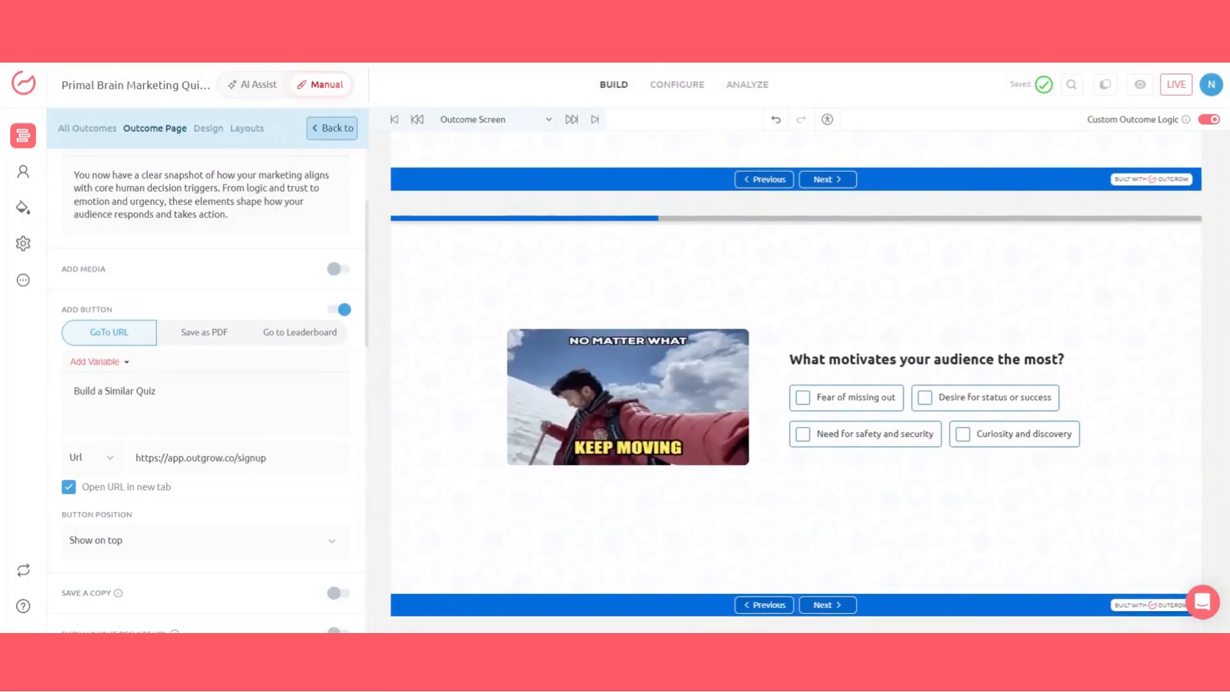
scroll(741, 410, down, 9)
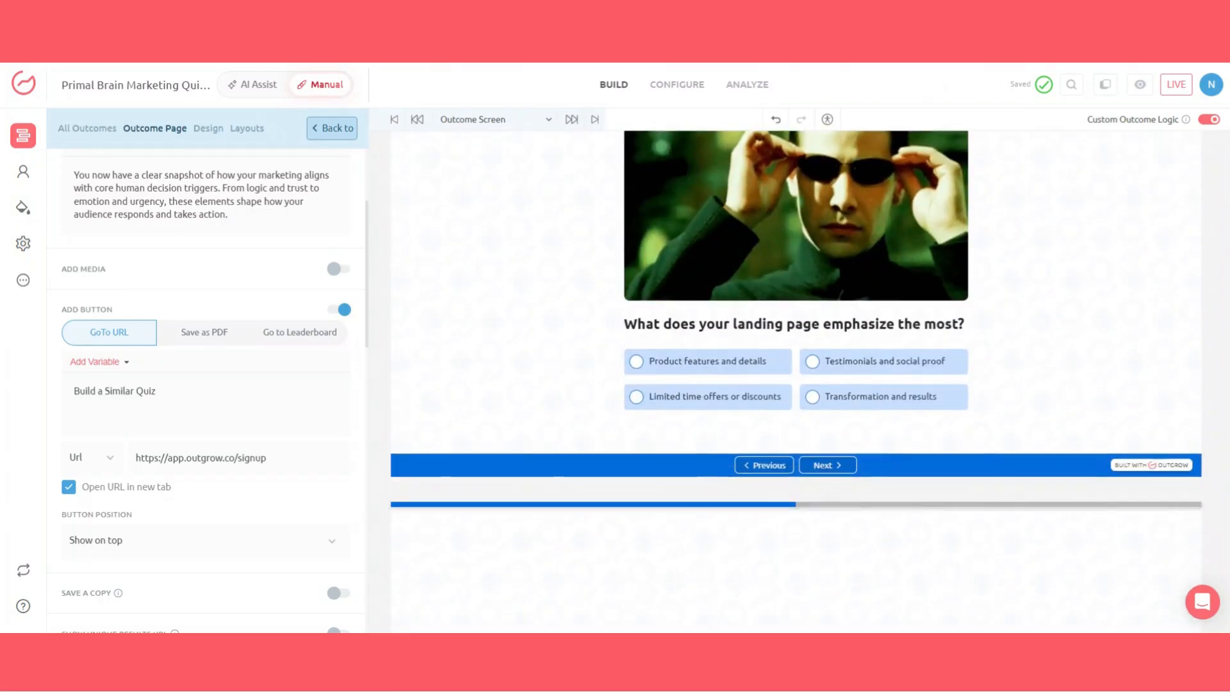
scroll(741, 410, down, 4)
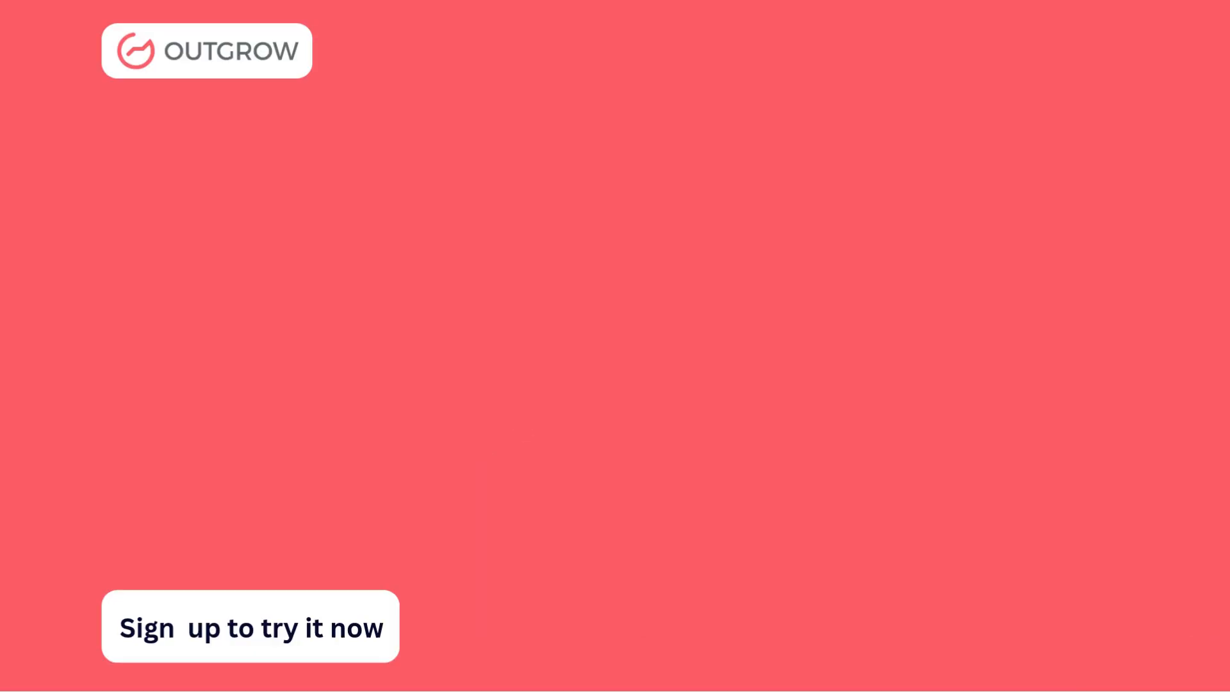